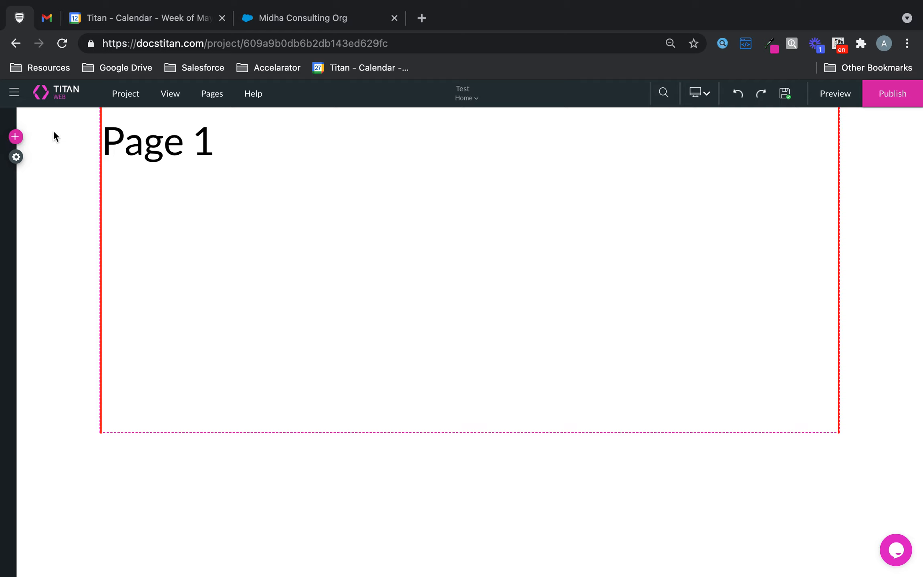
Add a Badge Counter widget to the page below the Page 1 heading.
{"action": "left_click", "coordinate": [15, 136]}
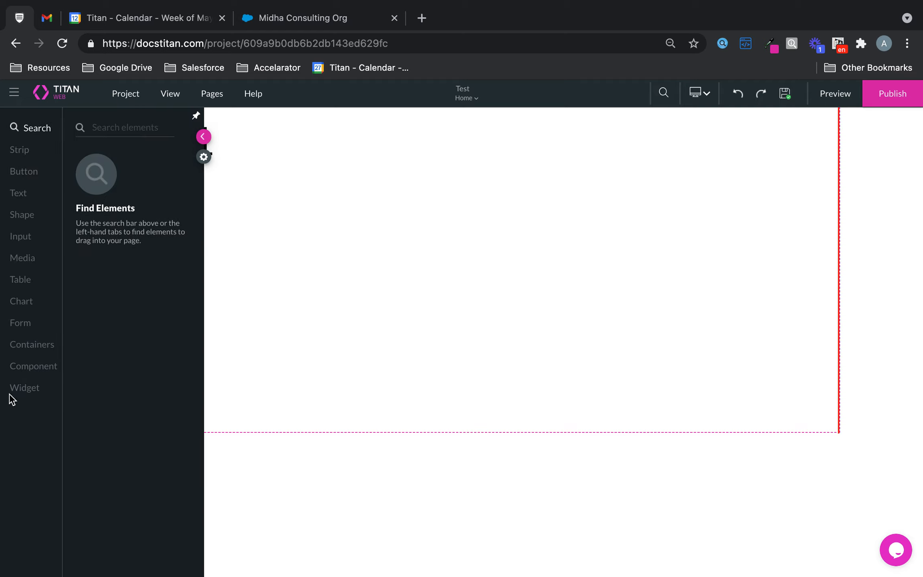
{"action": "left_click", "coordinate": [25, 389]}
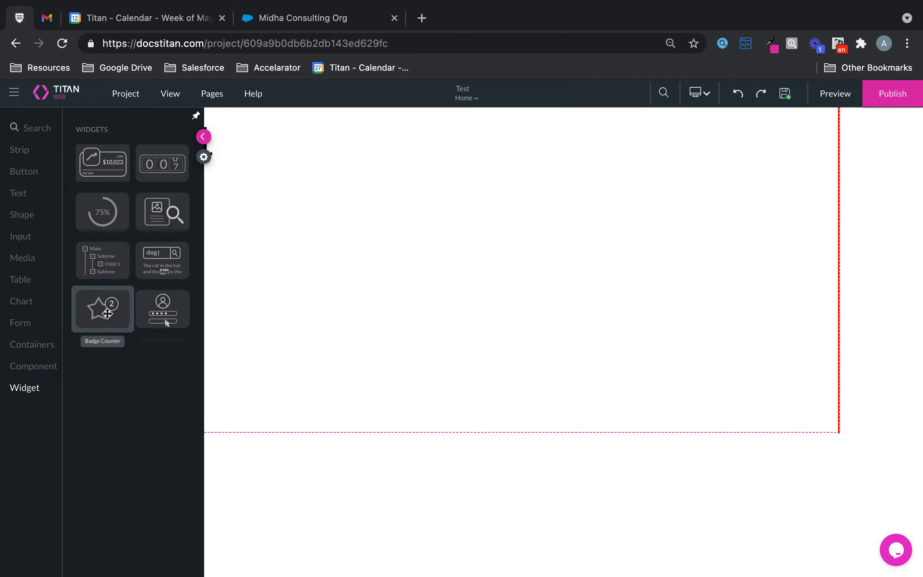
{"action": "left_click_drag", "start_coordinate": [108, 314], "coordinate": [409, 219]}
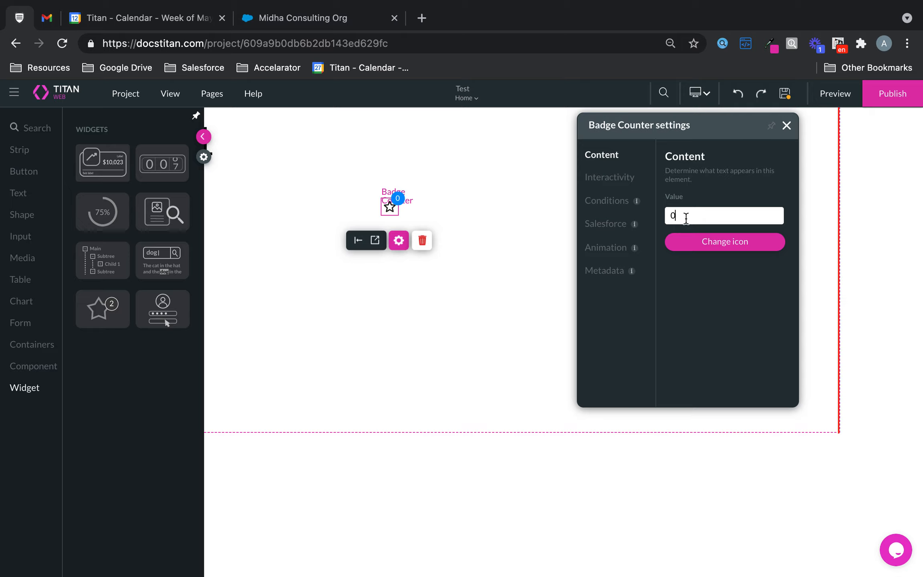
Change the badge counter's icon to the plain Email icon, found by searching the icons for "email".
{"action": "left_click", "coordinate": [714, 244]}
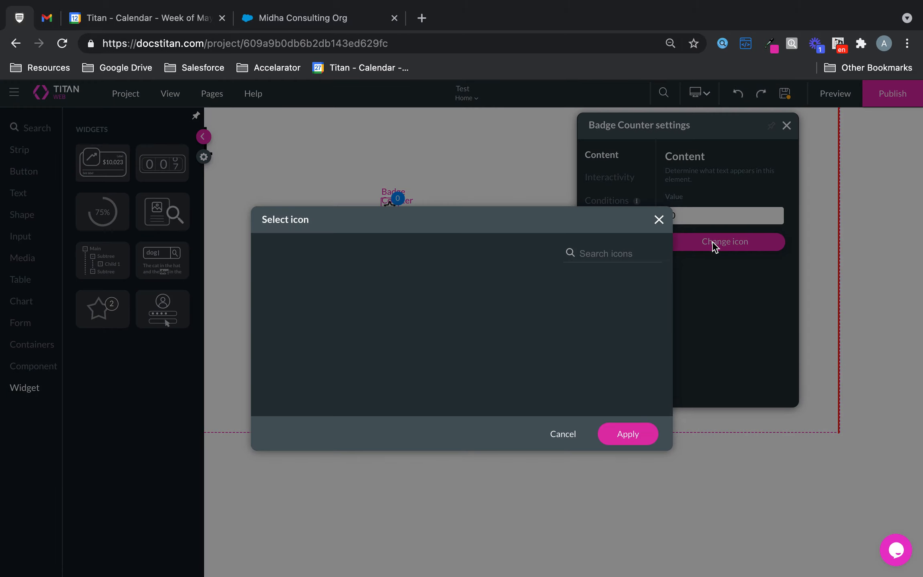
{"action": "scroll", "coordinate": [527, 351], "scroll_direction": "down", "scroll_amount": 15}
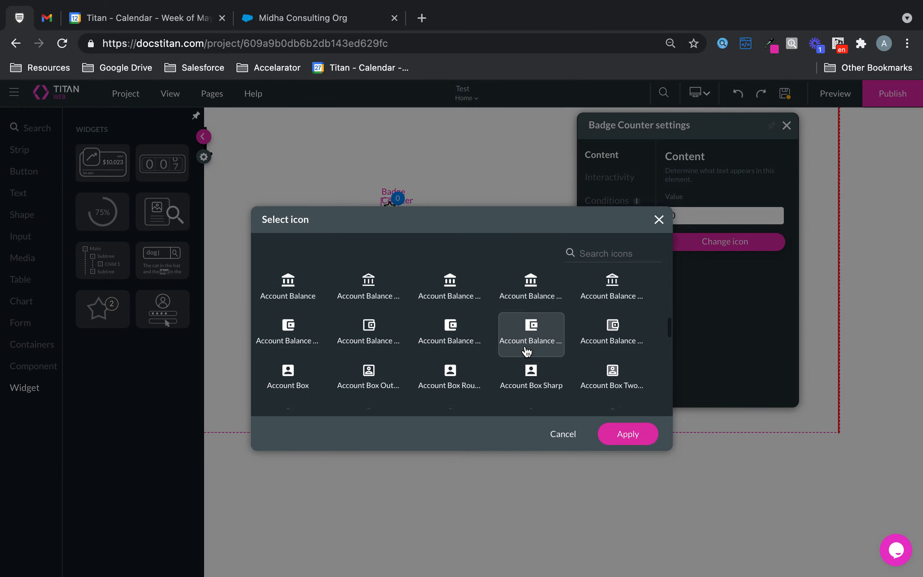
{"action": "scroll", "coordinate": [527, 351], "scroll_direction": "down", "scroll_amount": 15}
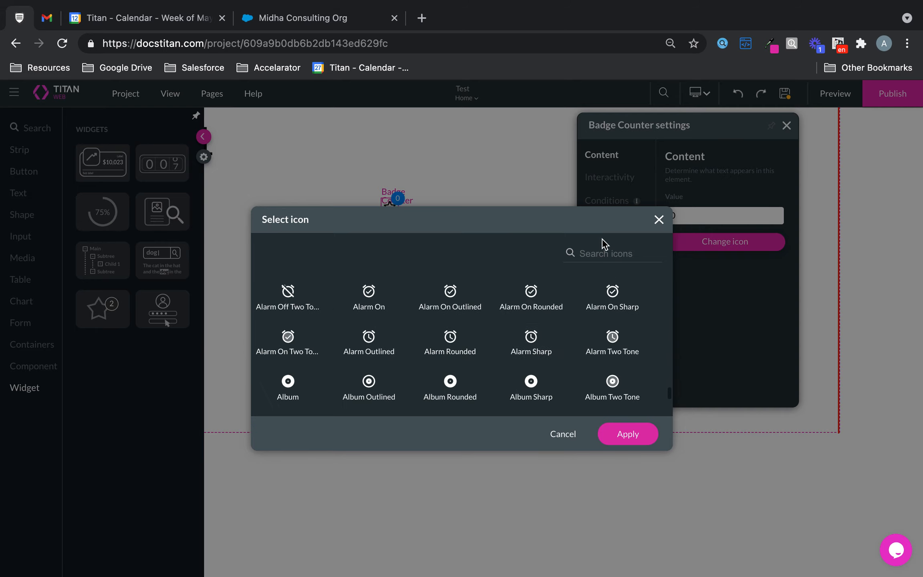
{"action": "type", "text": "email"}
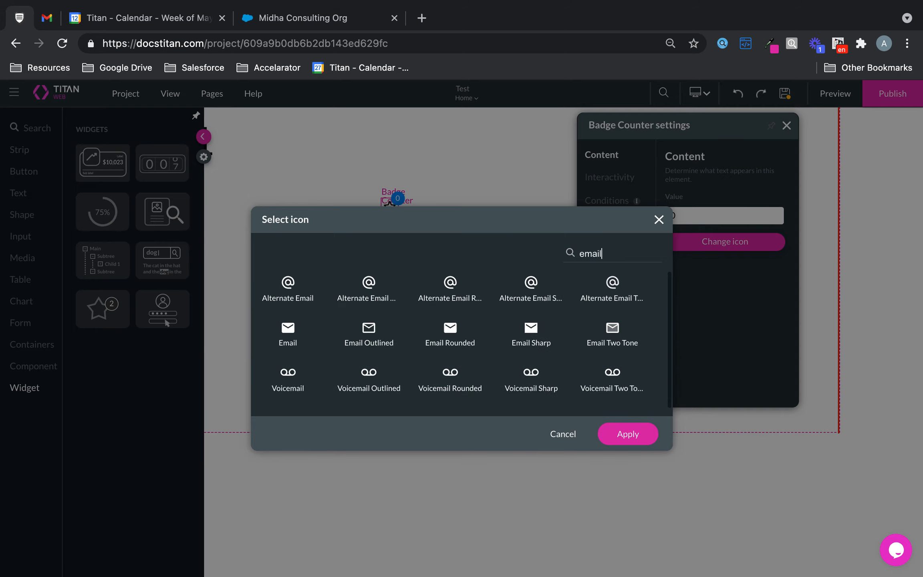
{"action": "left_click", "coordinate": [300, 339]}
{"action": "left_click", "coordinate": [629, 430]}
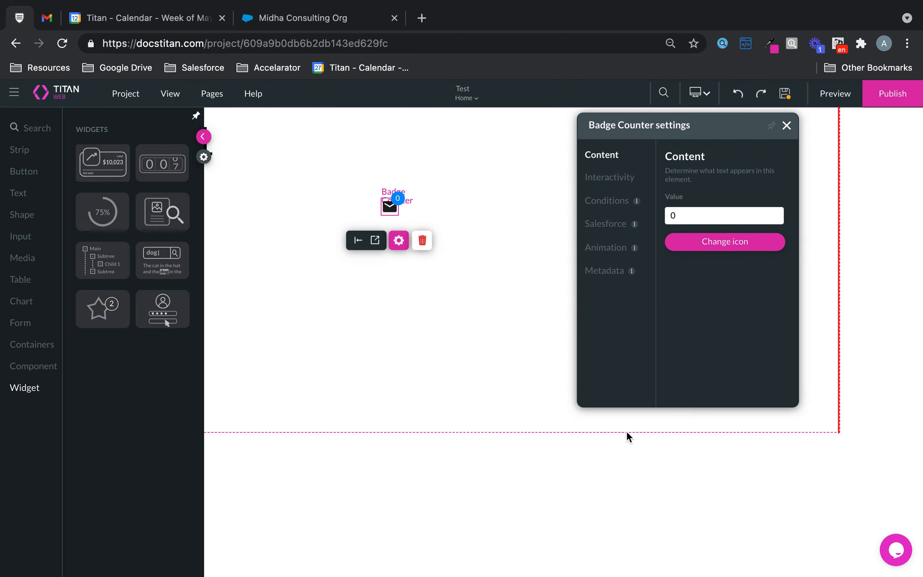
Set the badge counter's icon size to 200 px wide and 200 px high.
{"action": "left_click", "coordinate": [373, 240]}
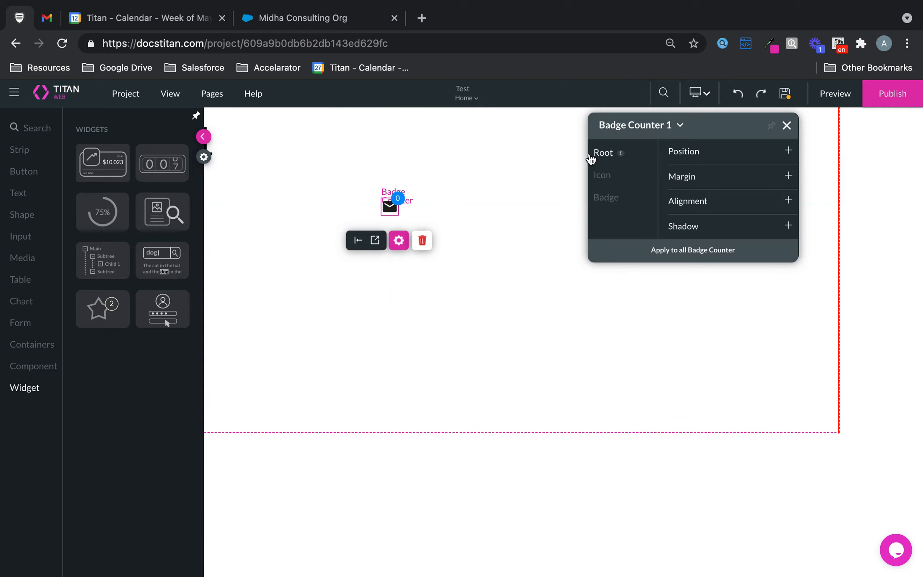
{"action": "left_click", "coordinate": [603, 174]}
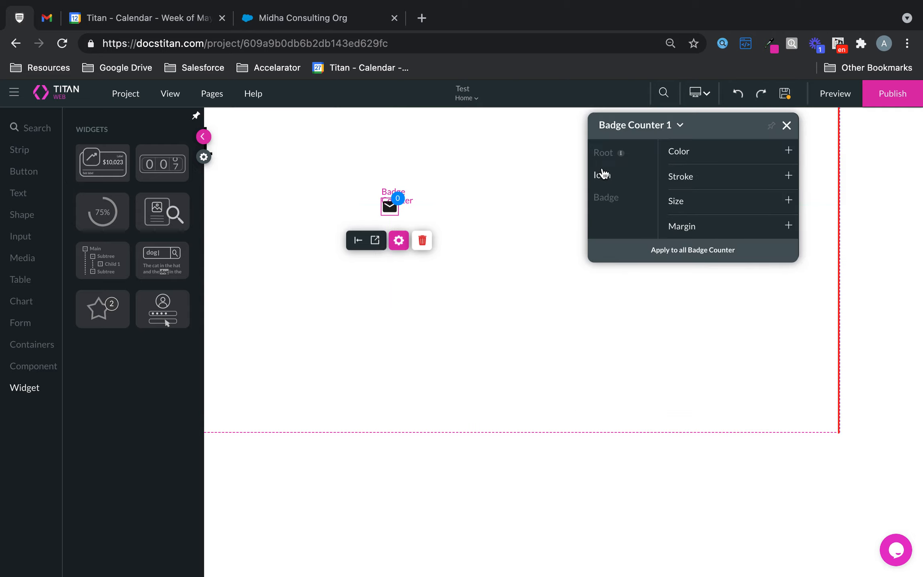
{"action": "left_click", "coordinate": [696, 203]}
{"action": "left_click", "coordinate": [684, 221]}
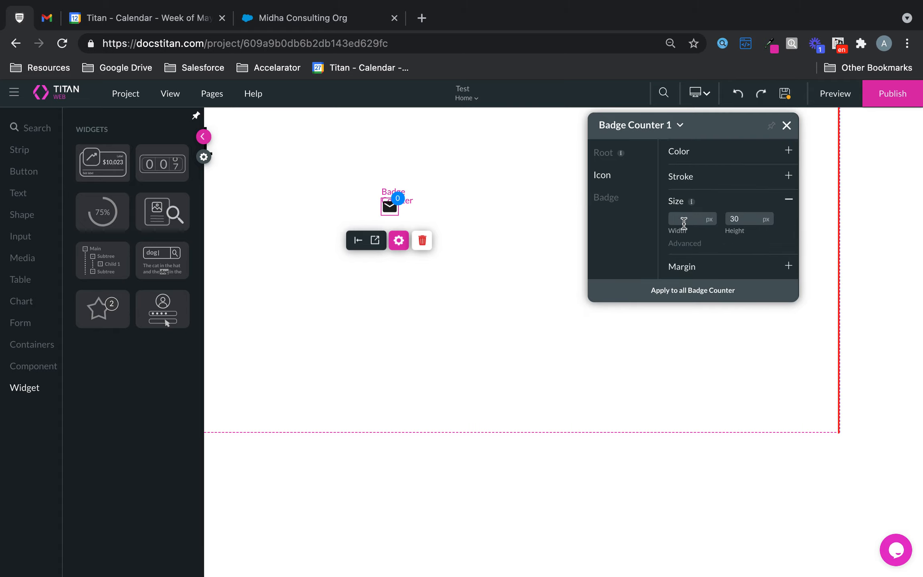
{"action": "type", "text": "10"}
{"action": "key", "text": "BackSpace"}
{"action": "key", "text": "BackSpace"}
{"action": "type", "text": "200"}
{"action": "key", "text": "Tab"}
{"action": "type", "text": "200"}
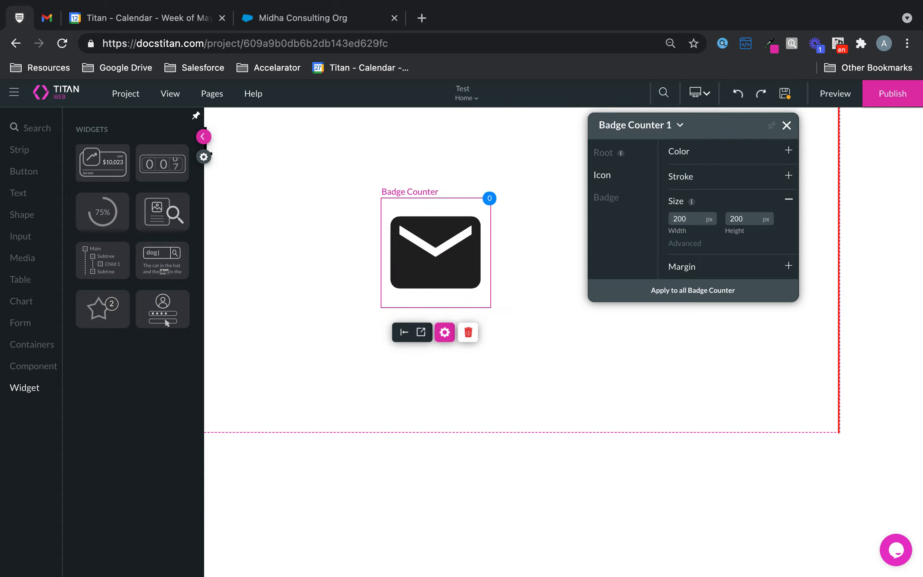
Change the badge's solid fill color to pink, #ff0098.
{"action": "left_click", "coordinate": [619, 199]}
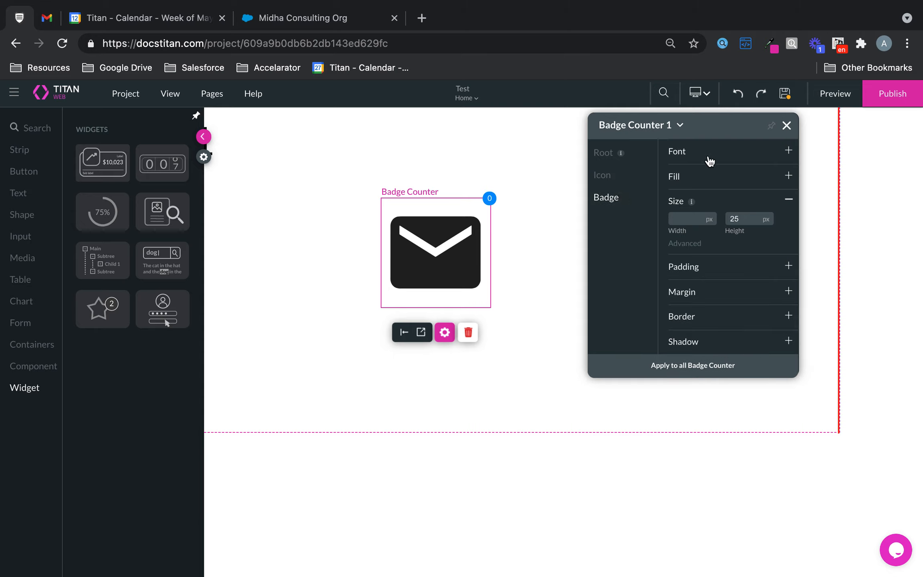
{"action": "left_click", "coordinate": [687, 181]}
{"action": "left_click", "coordinate": [673, 198]}
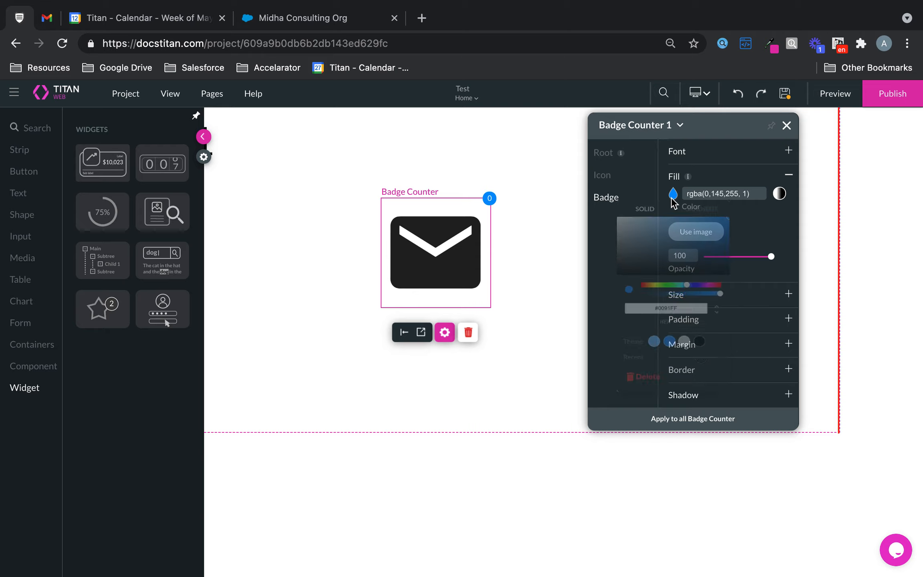
{"action": "left_click", "coordinate": [721, 297]}
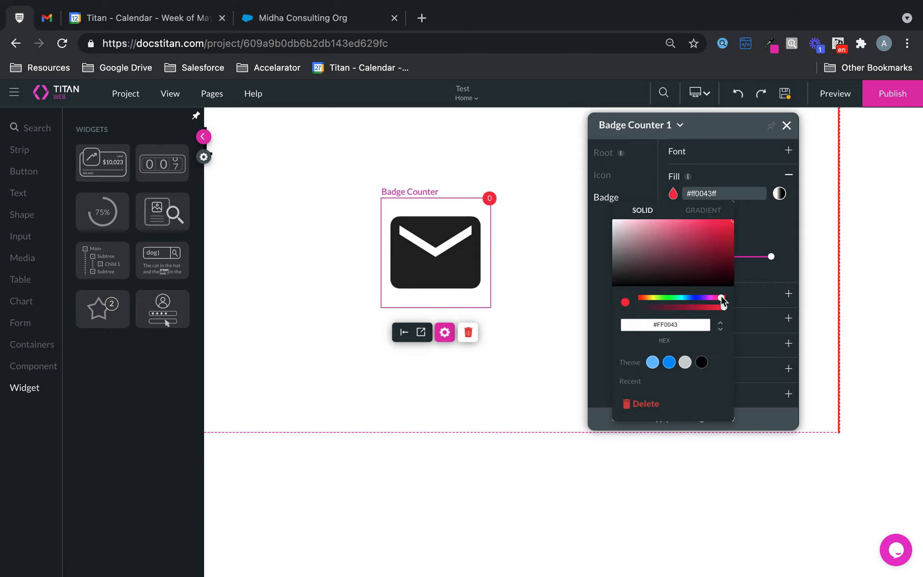
{"action": "mouse_move", "coordinate": [720, 299]}
{"action": "left_mouse_down"}
{"action": "mouse_move", "coordinate": [706, 304]}
{"action": "mouse_move", "coordinate": [718, 304]}
{"action": "left_mouse_up"}
{"action": "left_click", "coordinate": [763, 245]}
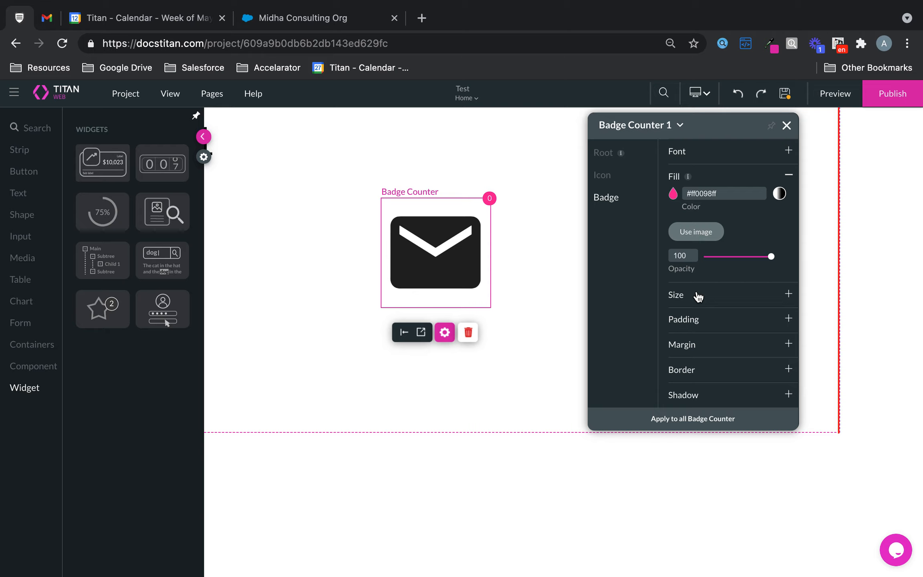
Set the badge's size to 40 px wide and 40 px high, and close the style settings.
{"action": "left_click", "coordinate": [697, 297]}
{"action": "left_click", "coordinate": [696, 216]}
{"action": "type", "text": "40"}
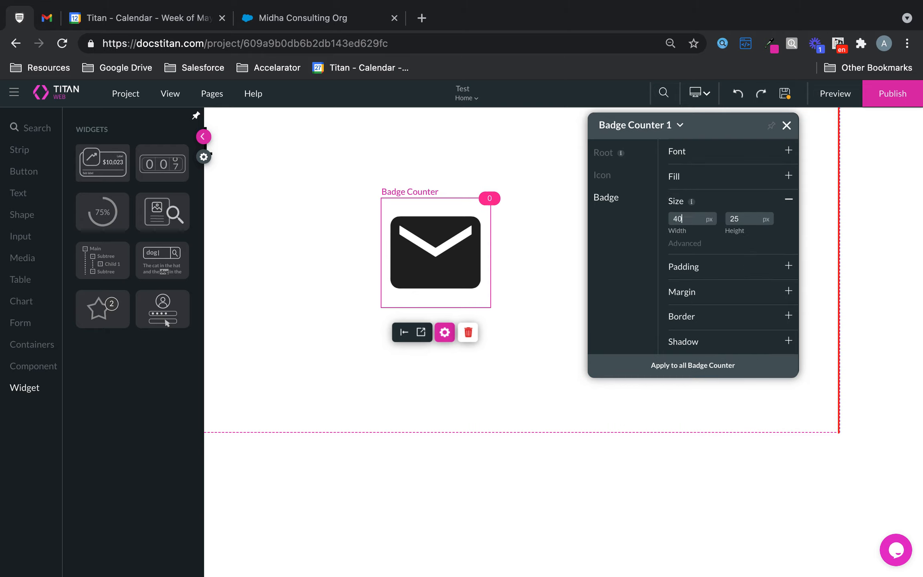
{"action": "double_click", "coordinate": [747, 218]}
{"action": "type", "text": "40"}
{"action": "left_click", "coordinate": [786, 125]}
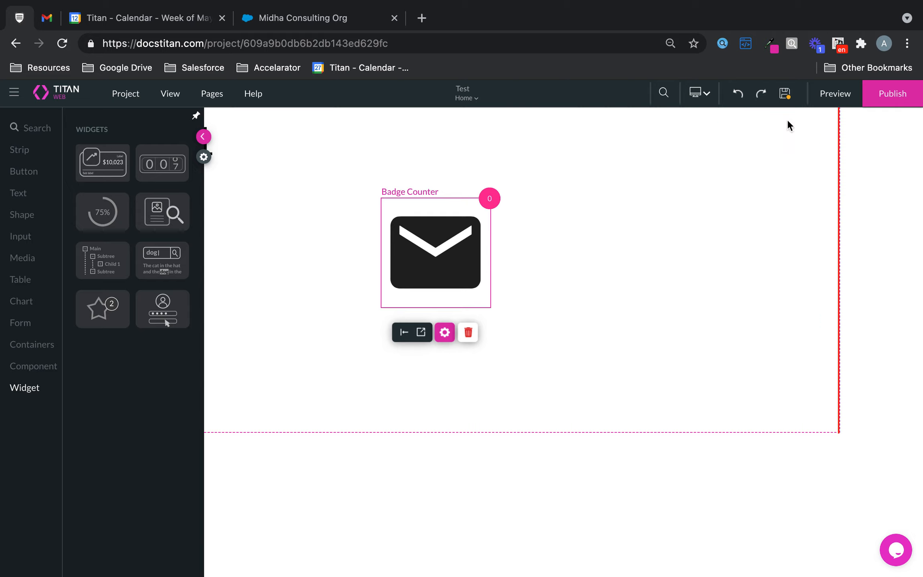
Hide the element library and move the badge counter to about the page's horizontal center, about 137 px from the page top.
{"action": "left_click", "coordinate": [204, 138]}
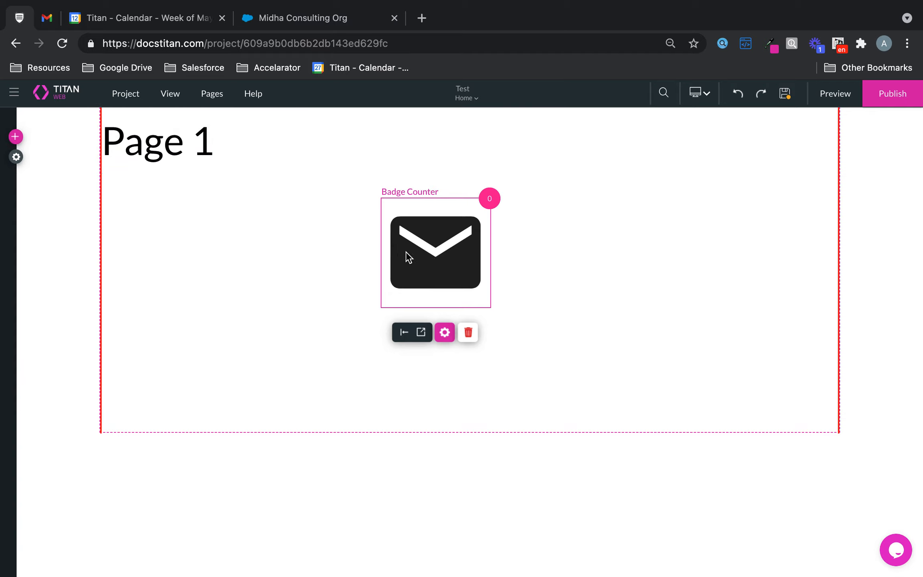
{"action": "left_click_drag", "start_coordinate": [400, 252], "coordinate": [432, 238]}
{"action": "left_click", "coordinate": [469, 249]}
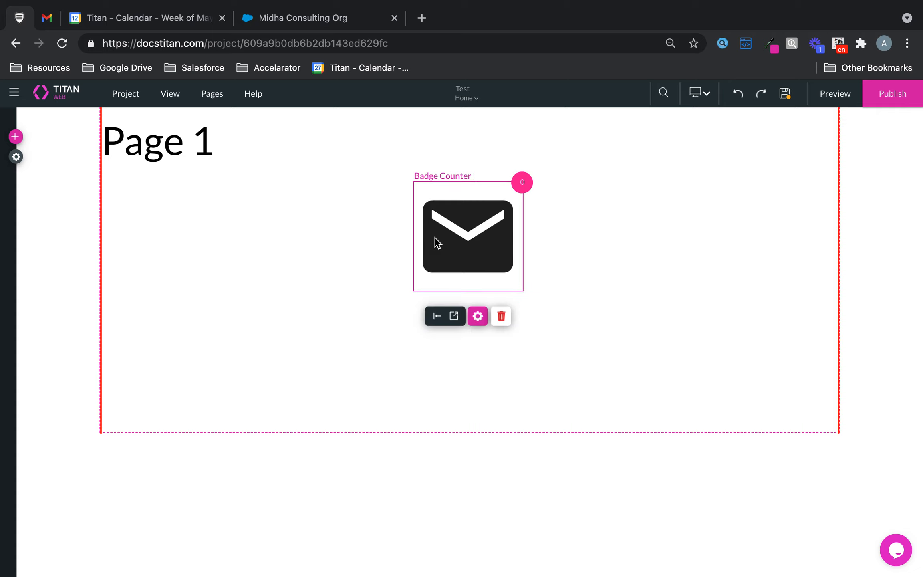
Review the Interactivity options in the badge counter's settings, including the on-click action.
{"action": "left_click", "coordinate": [484, 317]}
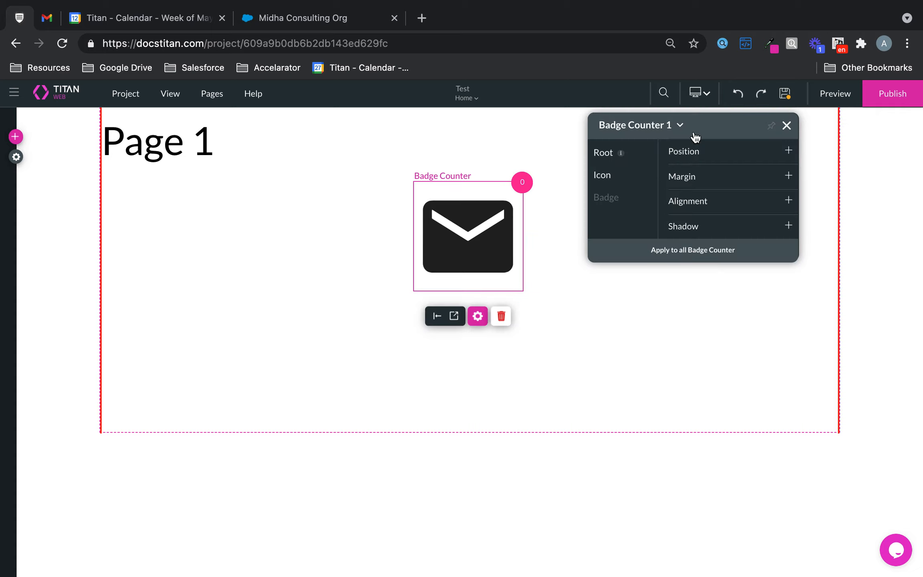
{"action": "left_click", "coordinate": [789, 124]}
{"action": "left_click", "coordinate": [477, 316]}
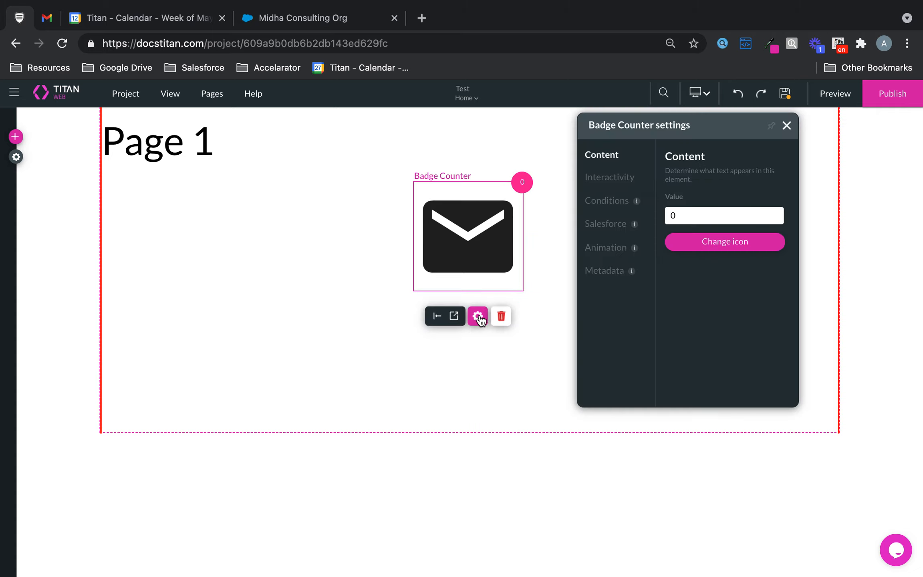
{"action": "left_click", "coordinate": [611, 178]}
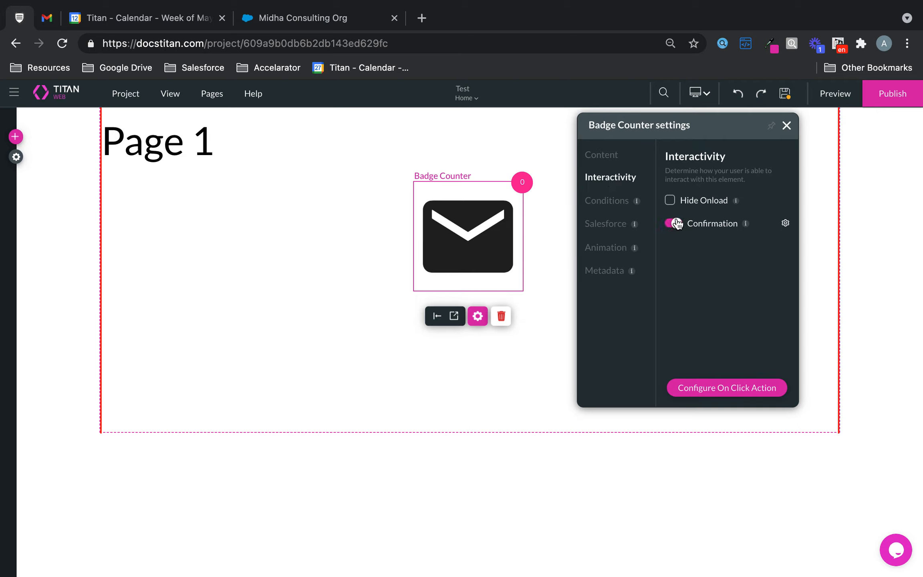
{"action": "left_click", "coordinate": [786, 126]}
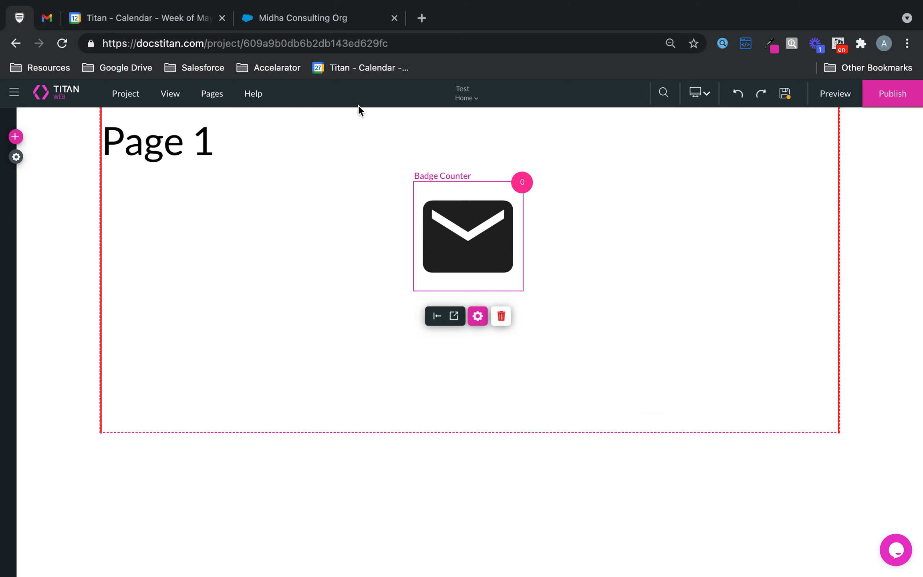
Switch to the Salesforce org and examine the Status values in the recently viewed Cases list.
{"action": "left_click", "coordinate": [345, 20]}
{"action": "scroll", "coordinate": [465, 297], "scroll_direction": "down", "scroll_amount": 5}
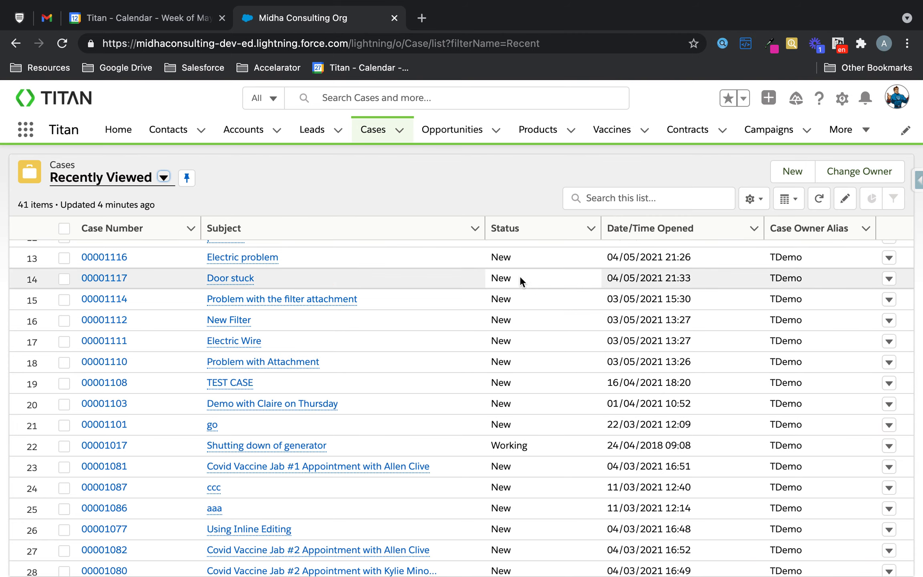
{"action": "double_click", "coordinate": [493, 279]}
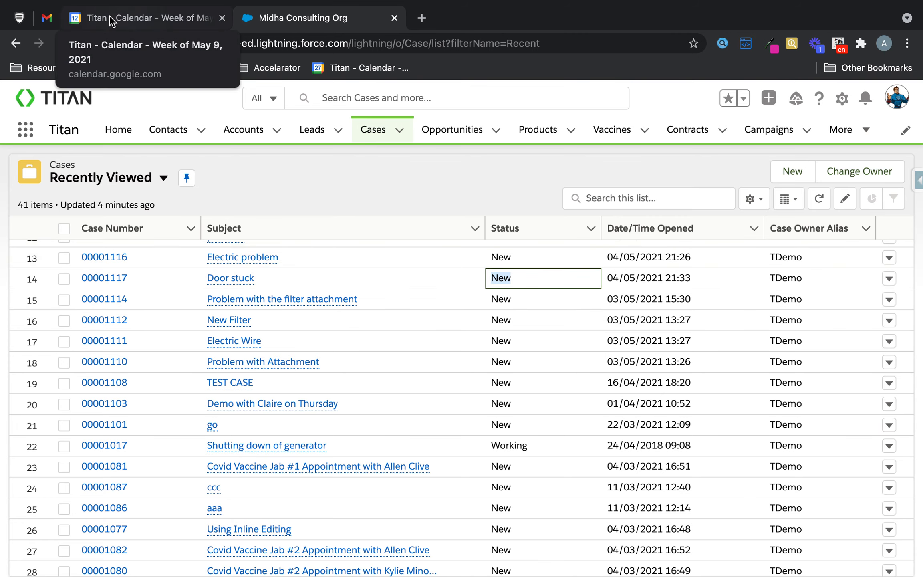
Return to the Titan project and create a new Get record Salesforce integration from the badge counter's settings.
{"action": "left_click", "coordinate": [20, 17]}
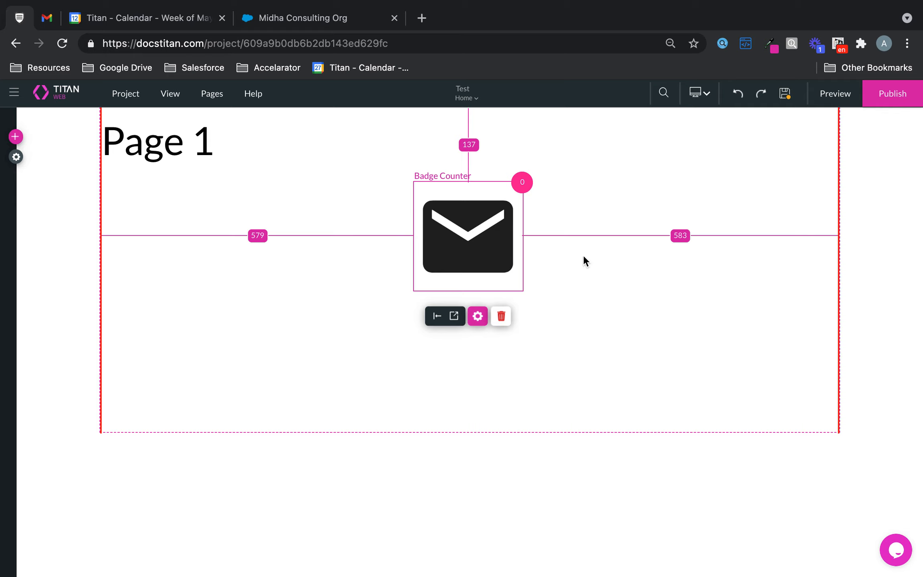
{"action": "left_click", "coordinate": [477, 316]}
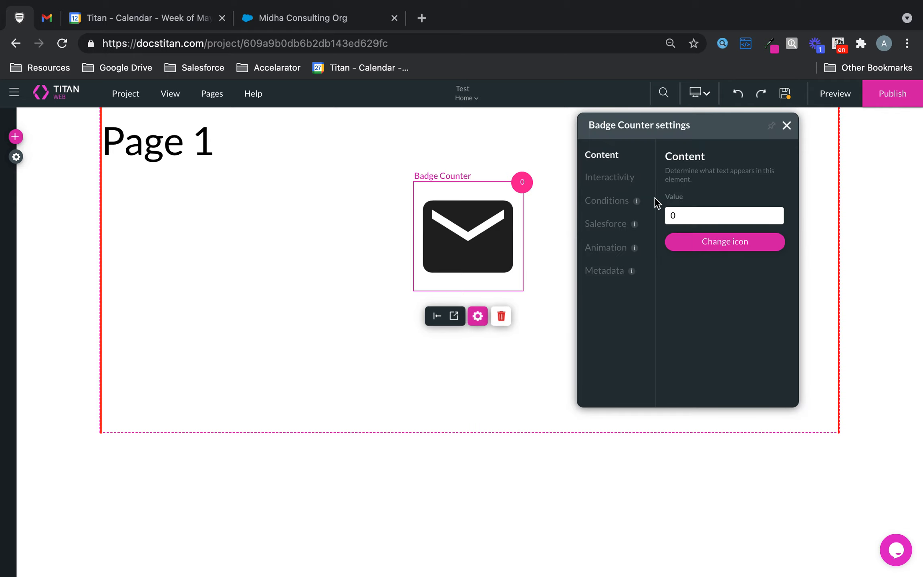
{"action": "left_click", "coordinate": [614, 225]}
{"action": "left_click", "coordinate": [737, 387]}
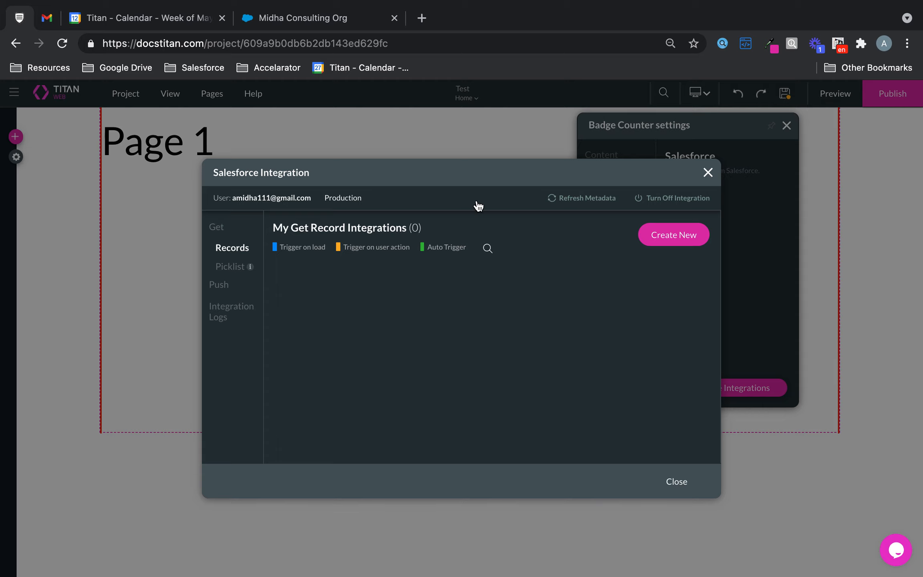
{"action": "left_click", "coordinate": [678, 234]}
Choose Case as the integration's Salesforce object and enter the description "Show new in badge".
{"action": "left_click", "coordinate": [400, 209]}
{"action": "type", "text": "case"}
{"action": "left_click", "coordinate": [391, 233]}
{"action": "type", "text": "Show new in badge"}
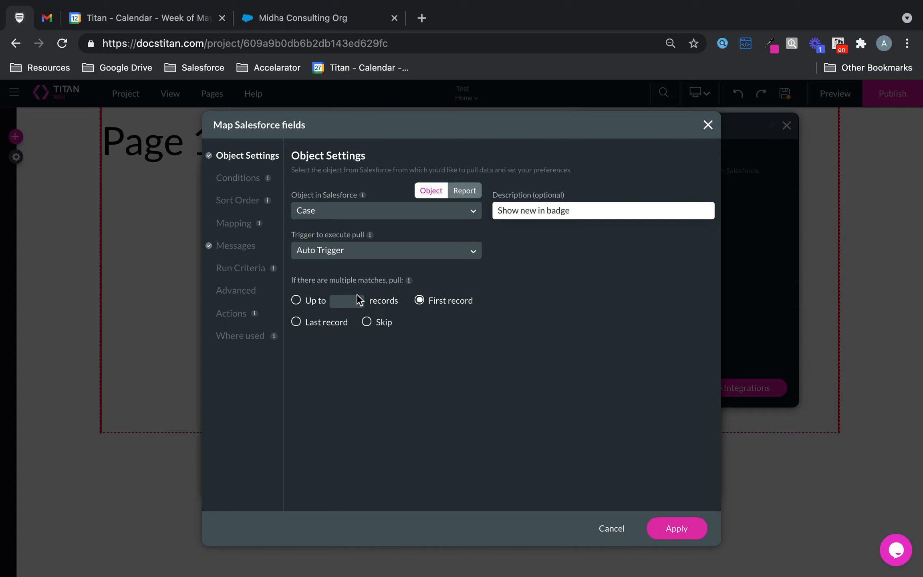
For multiple matches, choose to pull up to a set number of records.
{"action": "left_click", "coordinate": [341, 241]}
{"action": "left_click", "coordinate": [322, 301]}
{"action": "left_click", "coordinate": [296, 299]}
{"action": "left_click", "coordinate": [339, 300]}
Add a condition so that only cases whose Status equals the static value "New" are pulled.
{"action": "left_click", "coordinate": [233, 185]}
{"action": "left_click", "coordinate": [371, 224]}
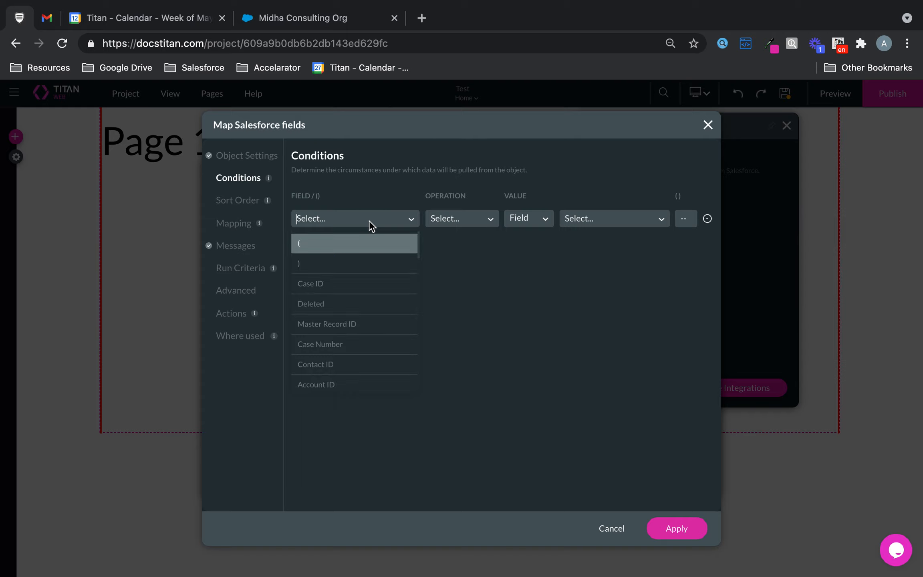
{"action": "type", "text": "stat"}
{"action": "left_click", "coordinate": [385, 244]}
{"action": "left_click", "coordinate": [454, 222]}
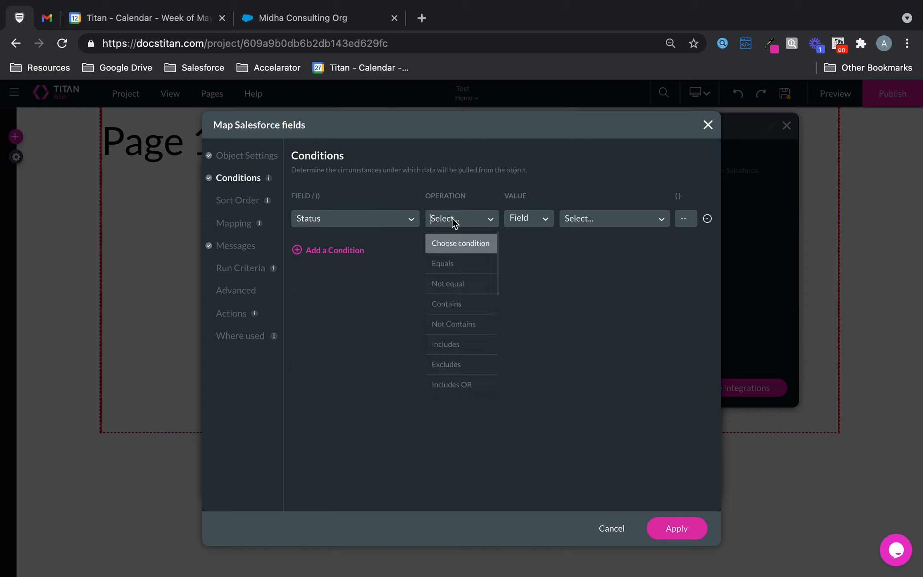
{"action": "left_click", "coordinate": [444, 265]}
{"action": "left_click", "coordinate": [536, 227]}
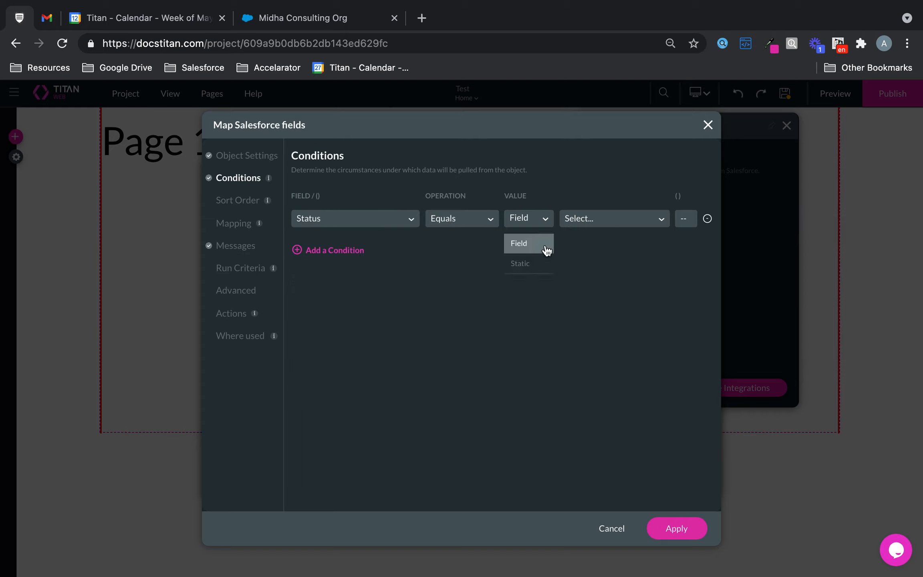
{"action": "left_click", "coordinate": [536, 264]}
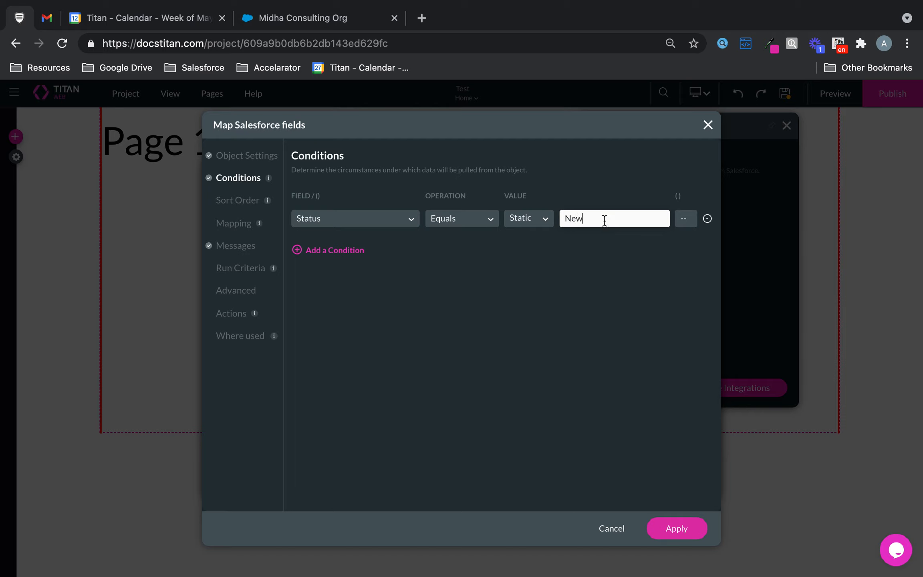
Map the Badge Counter element to the Total Rows field and apply the Get record integration.
{"action": "left_click", "coordinate": [240, 225]}
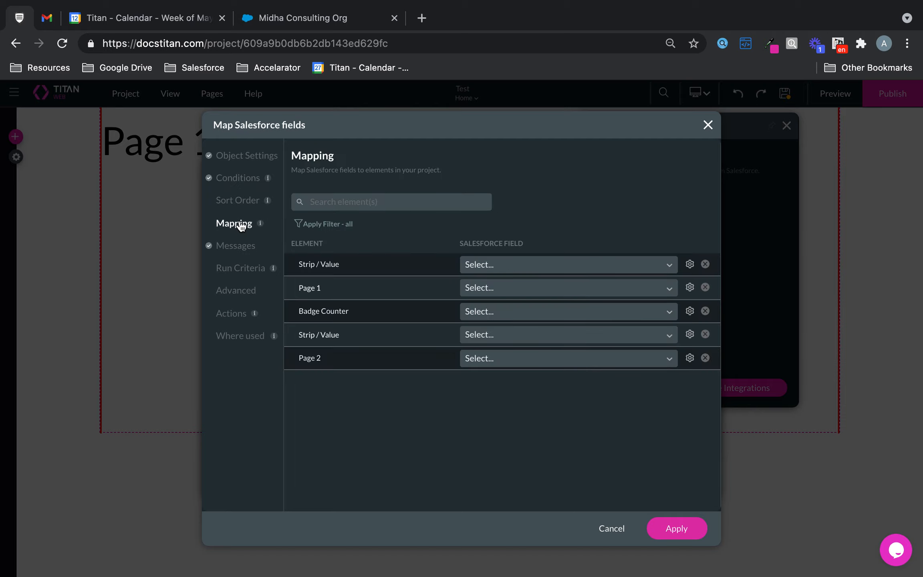
{"action": "left_click", "coordinate": [529, 312]}
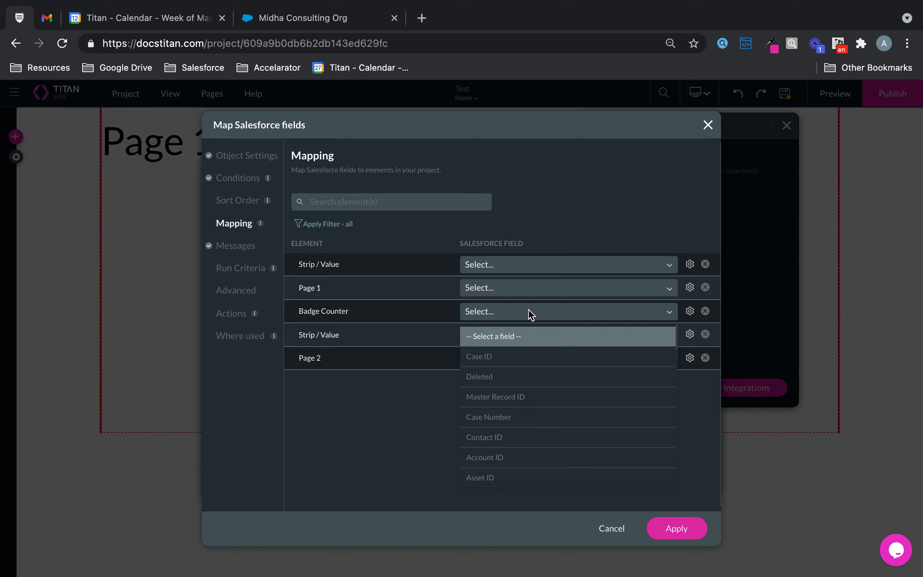
{"action": "type", "text": "tota"}
{"action": "left_click", "coordinate": [512, 335]}
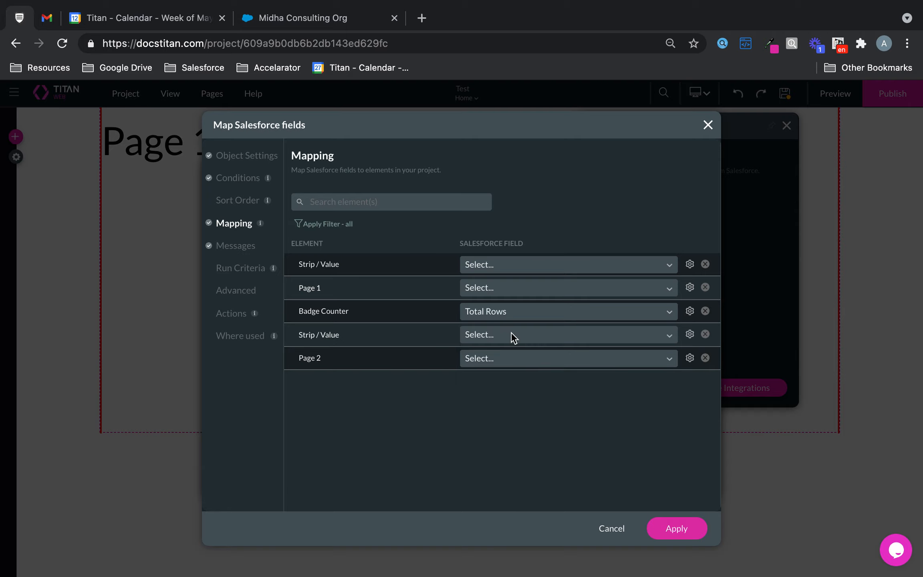
{"action": "left_click", "coordinate": [665, 529]}
{"action": "left_click", "coordinate": [682, 482]}
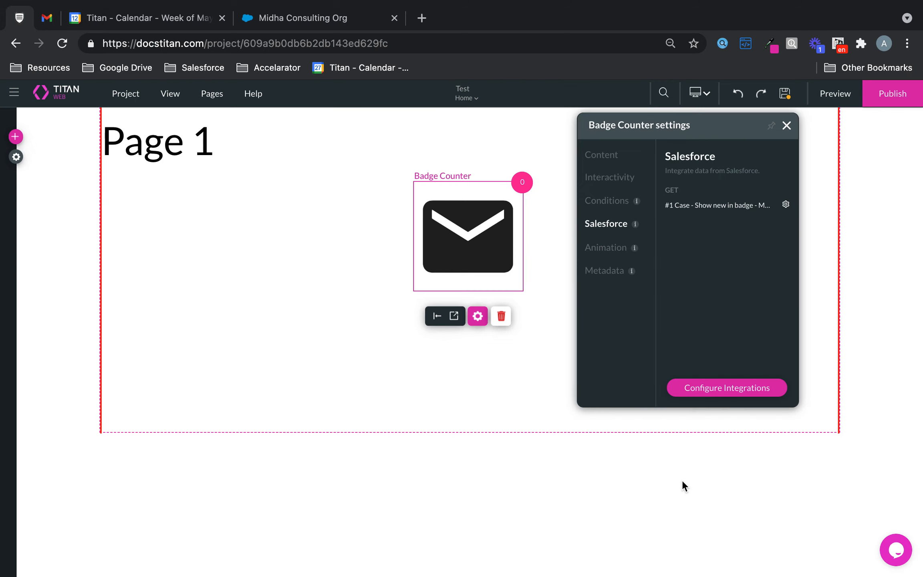
Preview the page to check the number shown on the email badge, and return to the project editor.
{"action": "left_click", "coordinate": [835, 93]}
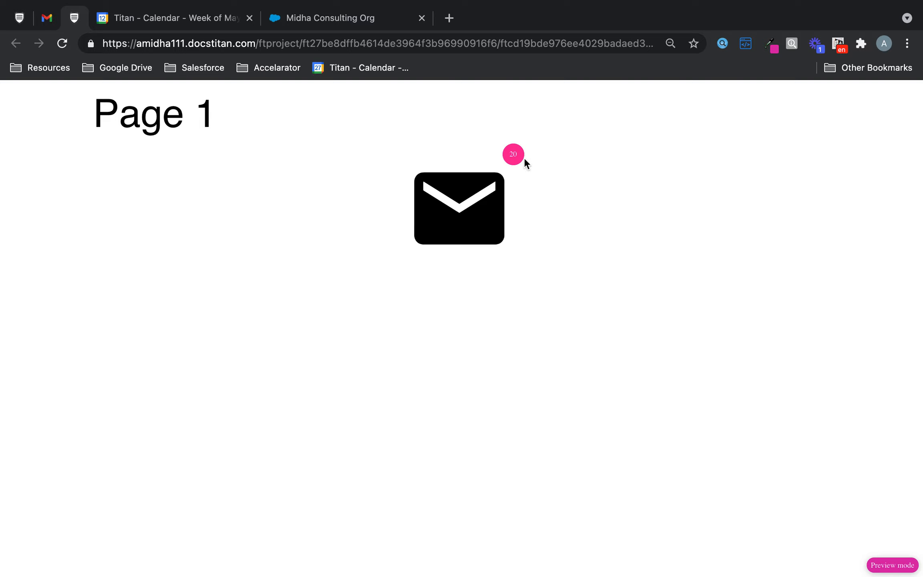
{"action": "left_click_drag", "start_coordinate": [509, 154], "coordinate": [522, 157]}
{"action": "left_click", "coordinate": [20, 18]}
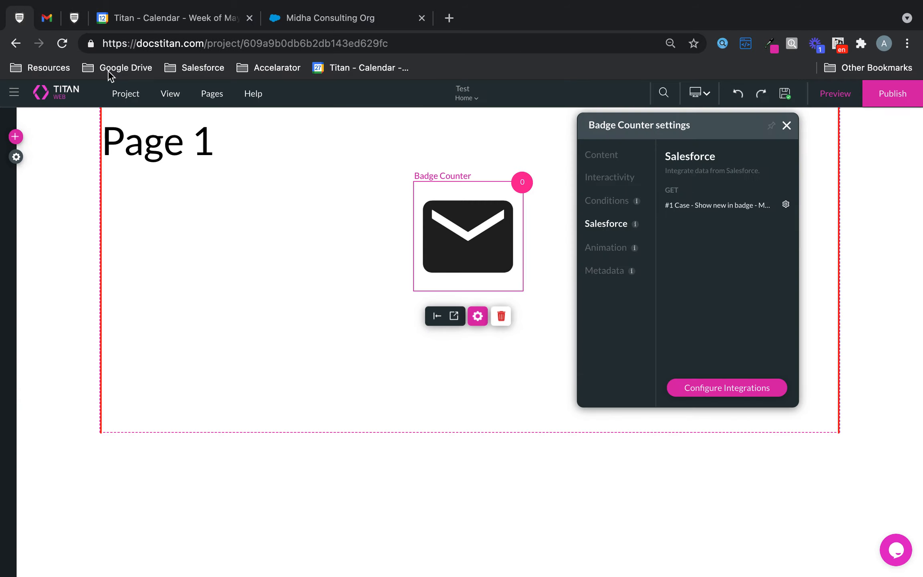
Set the font color of the badge counter's number to black and close its style settings.
{"action": "left_click", "coordinate": [454, 318]}
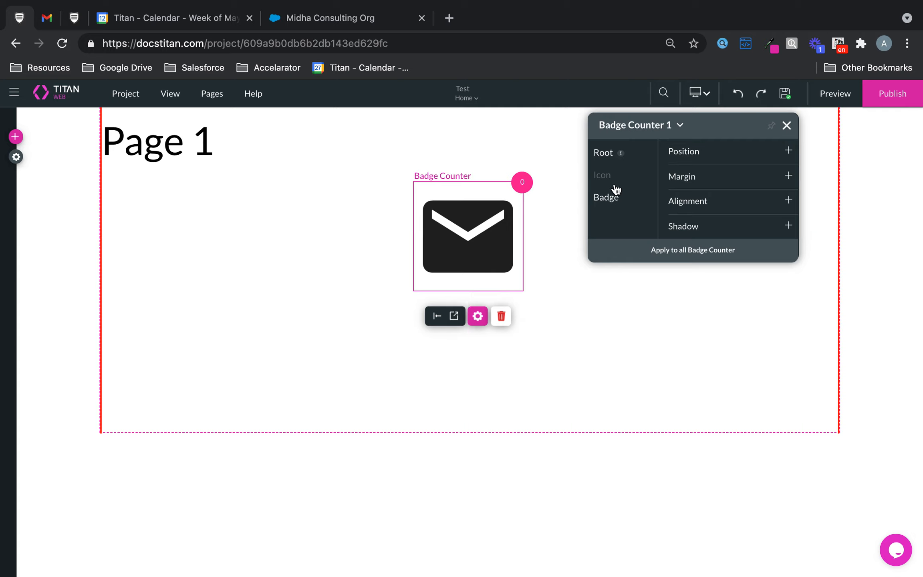
{"action": "left_click", "coordinate": [609, 198]}
{"action": "left_click", "coordinate": [694, 160]}
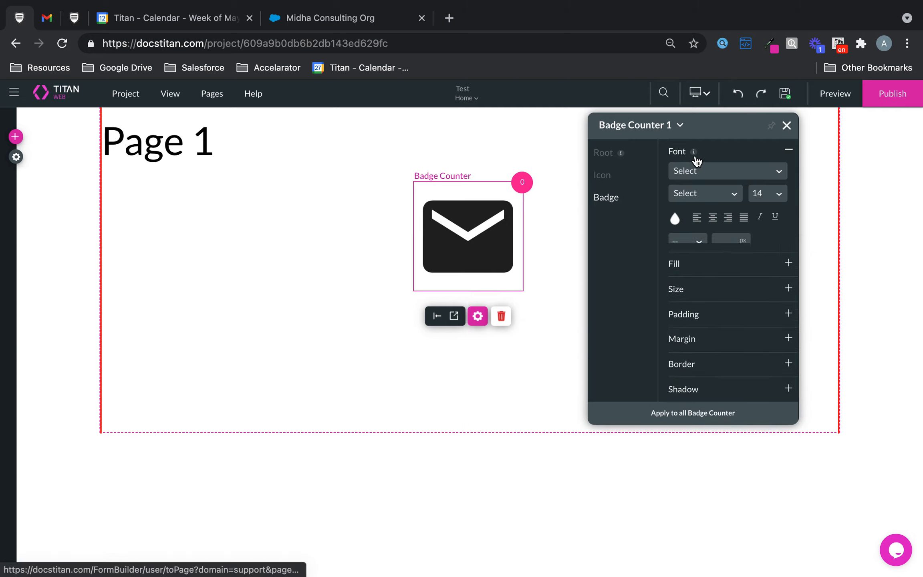
{"action": "left_click", "coordinate": [675, 218]}
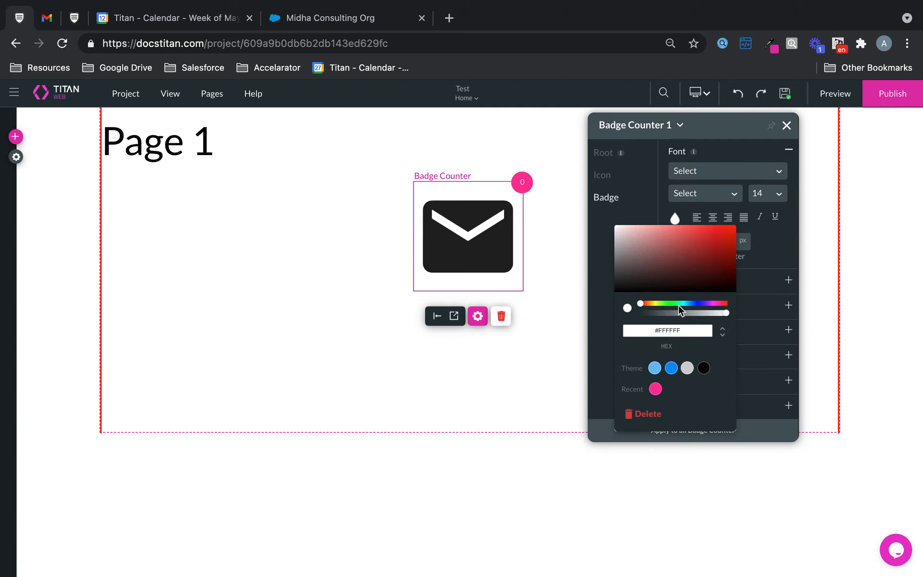
{"action": "left_click", "coordinate": [703, 368]}
{"action": "left_click", "coordinate": [786, 128]}
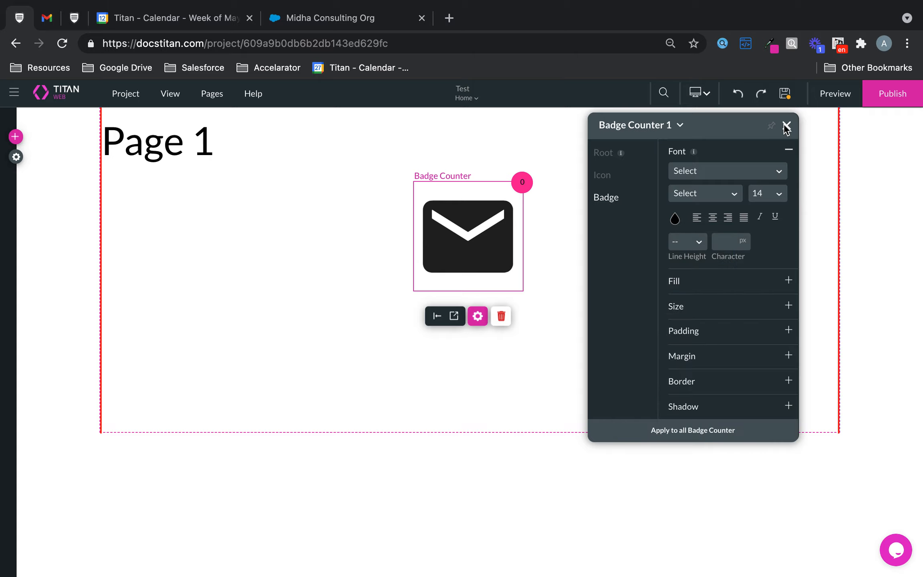
{"action": "left_click", "coordinate": [786, 127]}
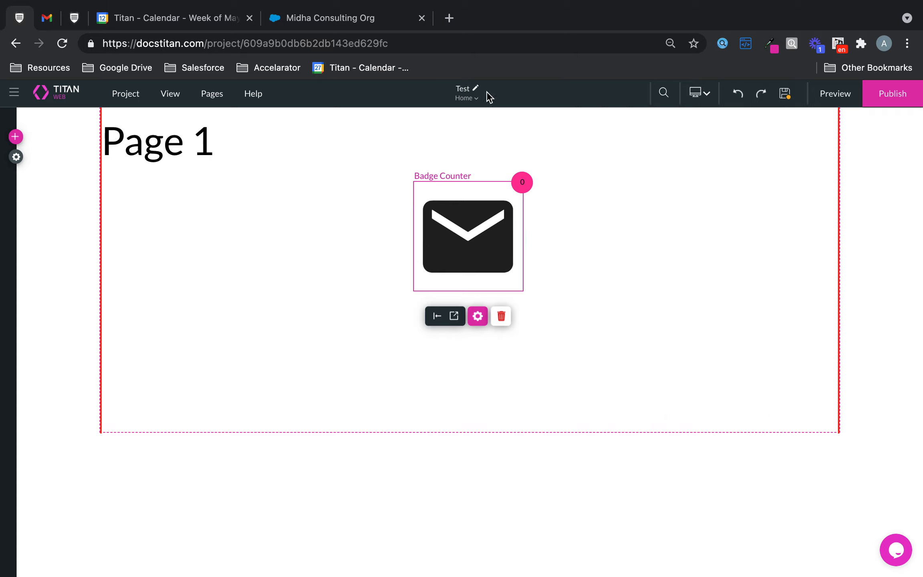
Switch the project to Page 2, saving the pending changes.
{"action": "left_click", "coordinate": [474, 103]}
{"action": "left_click", "coordinate": [452, 134]}
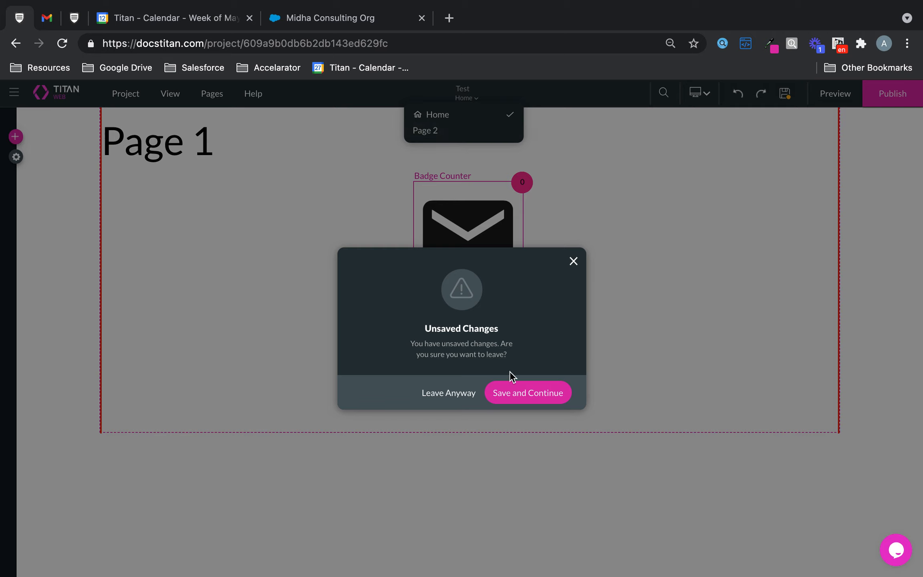
{"action": "left_click", "coordinate": [539, 394]}
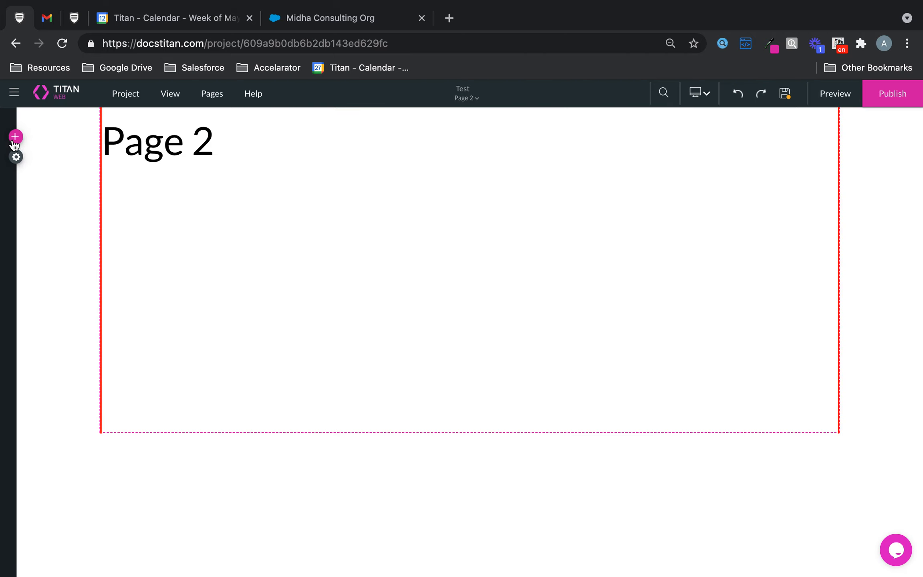
Add a Power Table to Page 2 and choose Case as its Salesforce source object.
{"action": "left_click", "coordinate": [15, 138]}
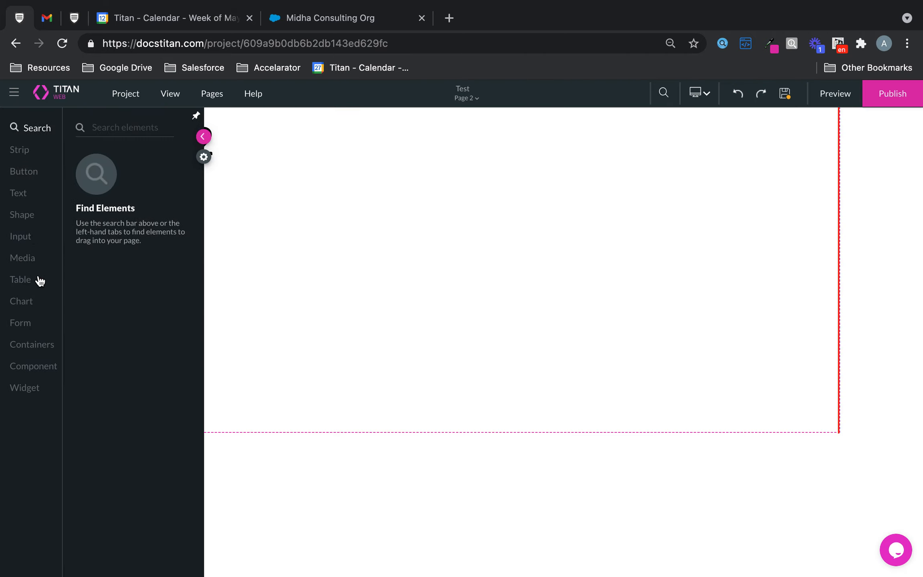
{"action": "left_click", "coordinate": [24, 280]}
{"action": "left_click_drag", "start_coordinate": [170, 268], "coordinate": [394, 193]}
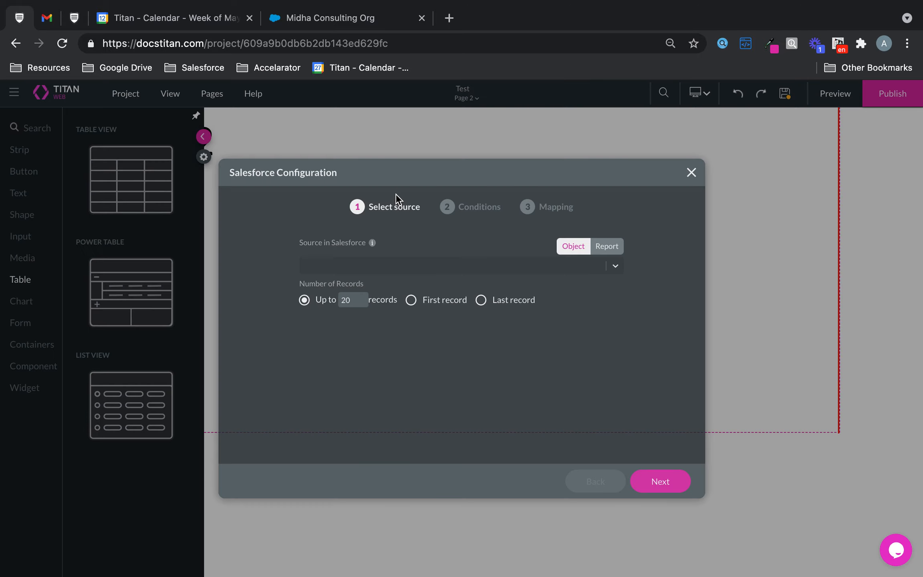
{"action": "left_click", "coordinate": [481, 271]}
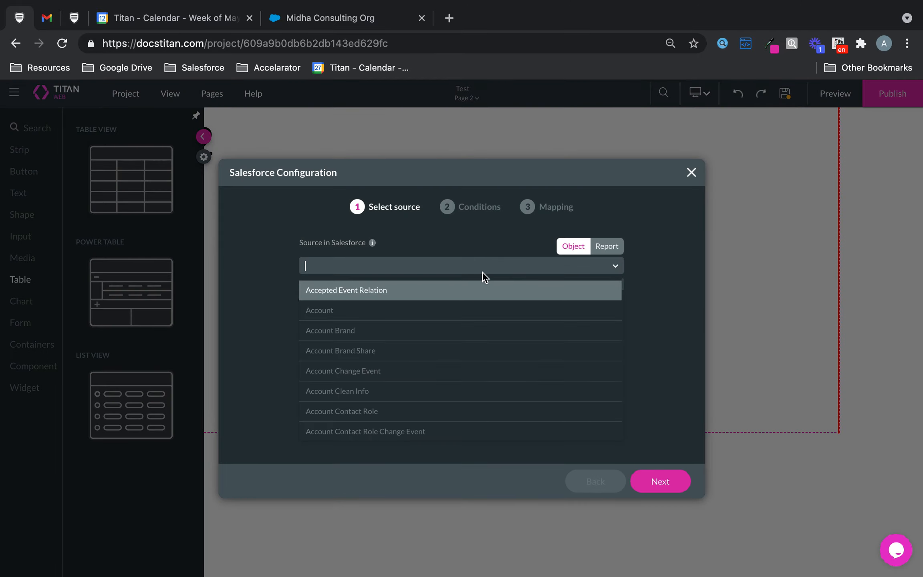
{"action": "type", "text": "case"}
{"action": "left_click", "coordinate": [411, 294]}
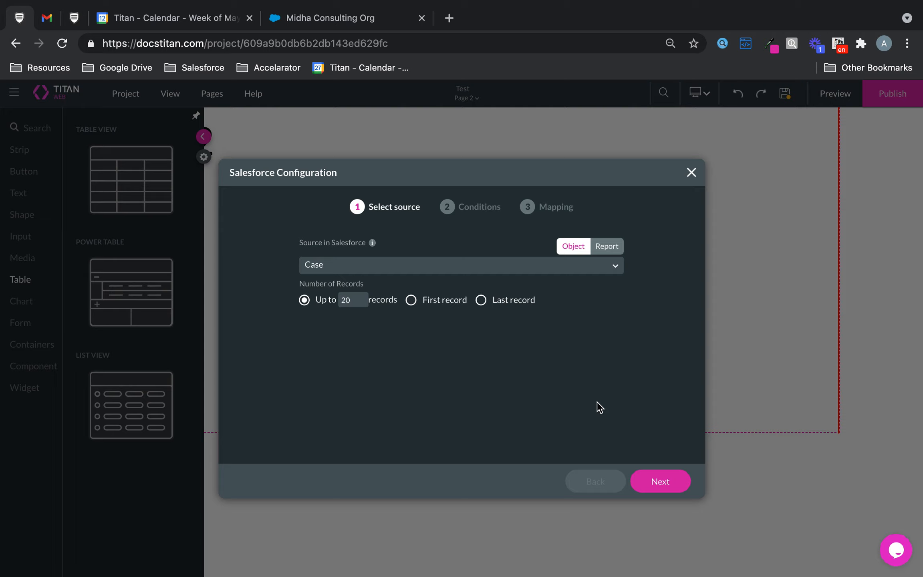
{"action": "left_click", "coordinate": [665, 483]}
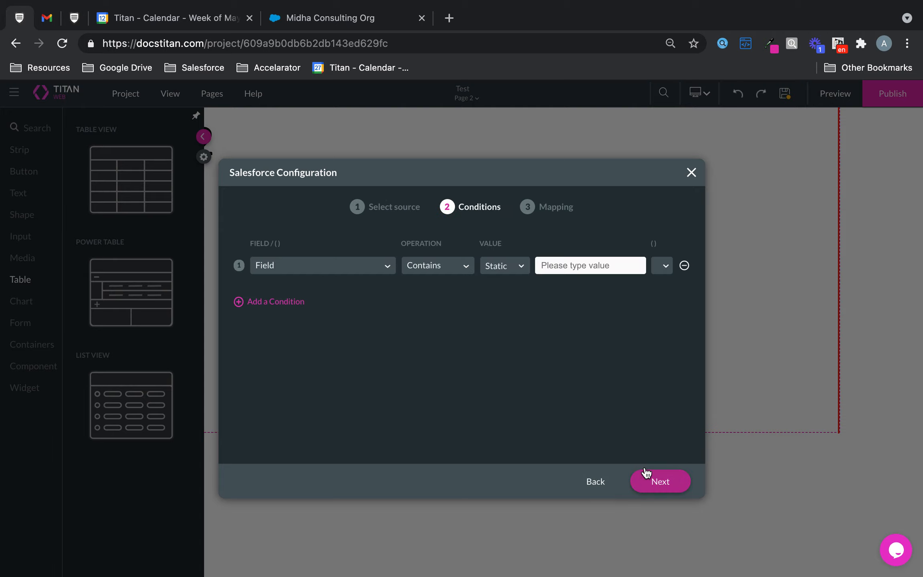
Add a condition that limits the table to cases whose Status is the static value "New".
{"action": "left_click", "coordinate": [356, 266]}
{"action": "type", "text": "stat"}
{"action": "left_click", "coordinate": [353, 293]}
{"action": "left_click", "coordinate": [438, 265]}
{"action": "left_click", "coordinate": [435, 311]}
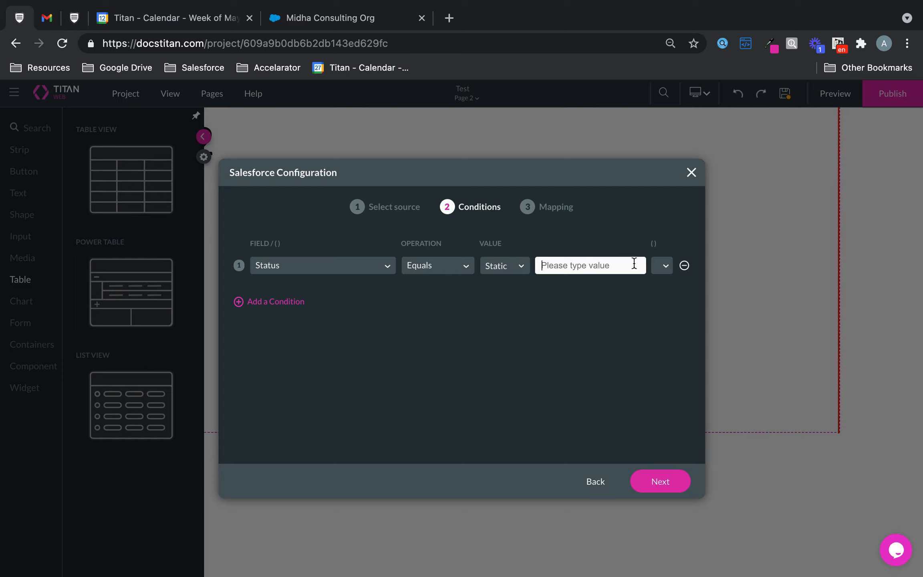
{"action": "left_click", "coordinate": [633, 264]}
{"action": "type", "text": "New"}
{"action": "left_click", "coordinate": [677, 487]}
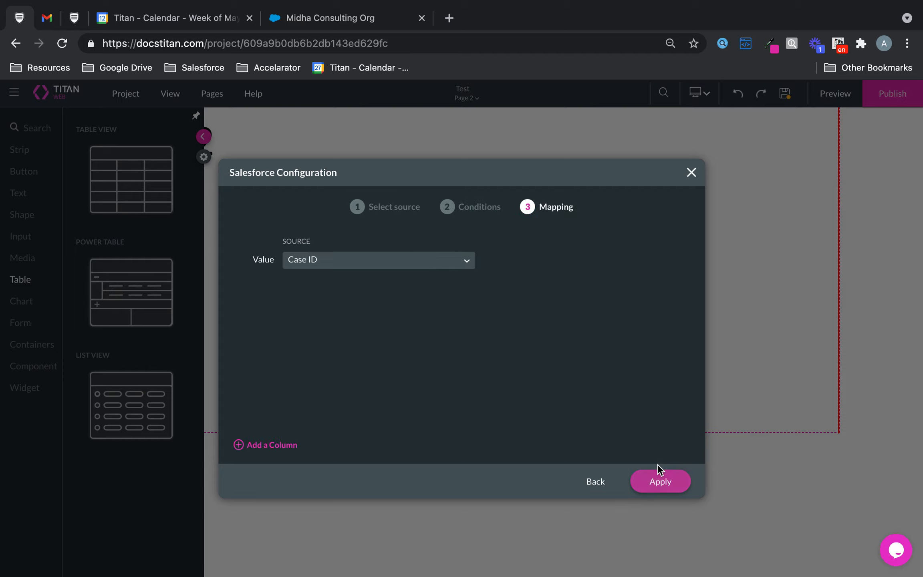
Add three table columns mapped to the Name, Subject and Case Number fields and apply the configuration.
{"action": "left_click", "coordinate": [290, 445]}
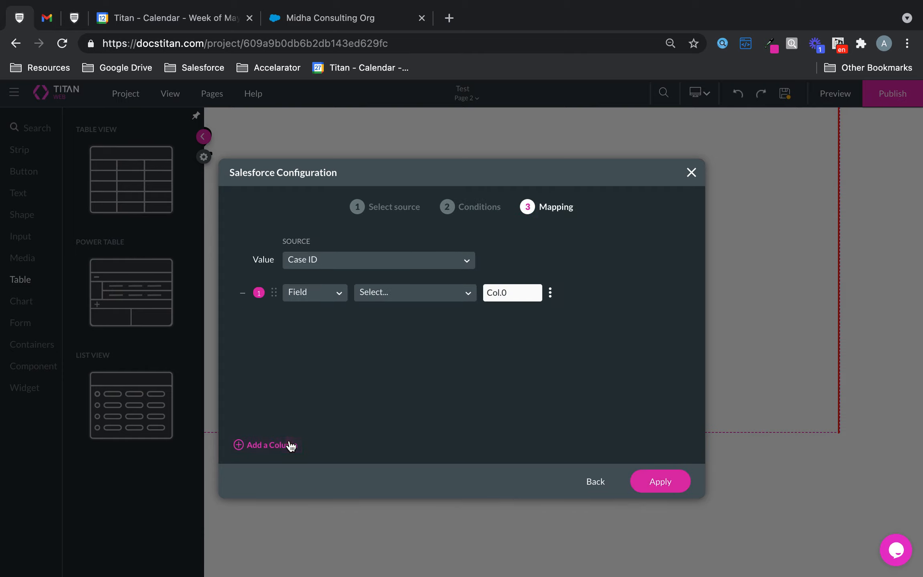
{"action": "left_click", "coordinate": [291, 445]}
{"action": "left_click", "coordinate": [291, 445]}
{"action": "left_click", "coordinate": [429, 293]}
{"action": "type", "text": "name"}
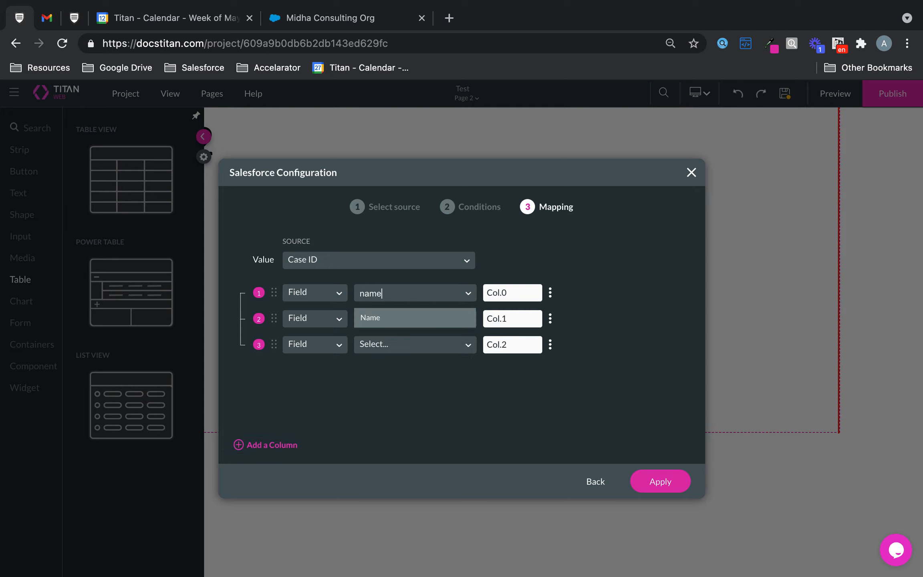
{"action": "left_click", "coordinate": [400, 319]}
{"action": "left_click", "coordinate": [399, 318]}
{"action": "type", "text": "subj"}
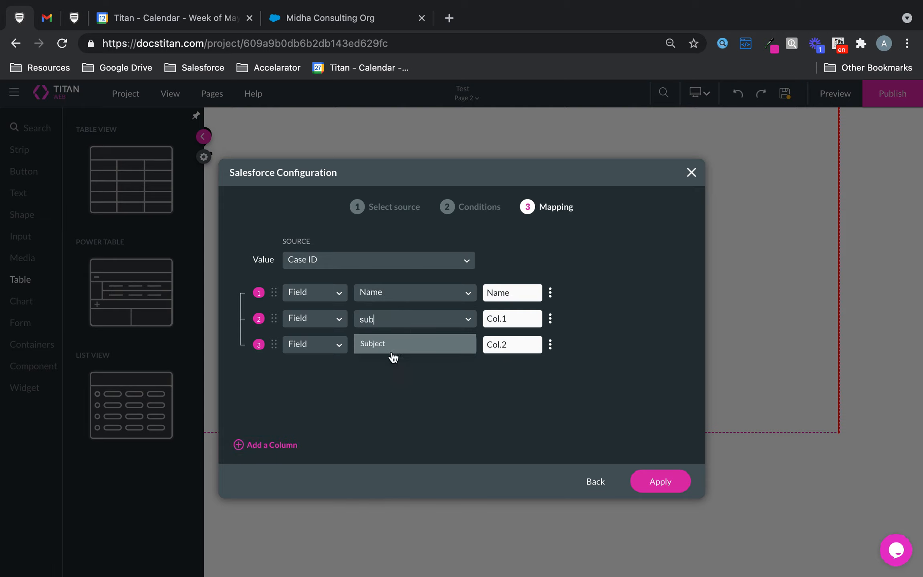
{"action": "left_click", "coordinate": [391, 345]}
{"action": "left_click", "coordinate": [391, 345]}
{"action": "type", "text": "numb"}
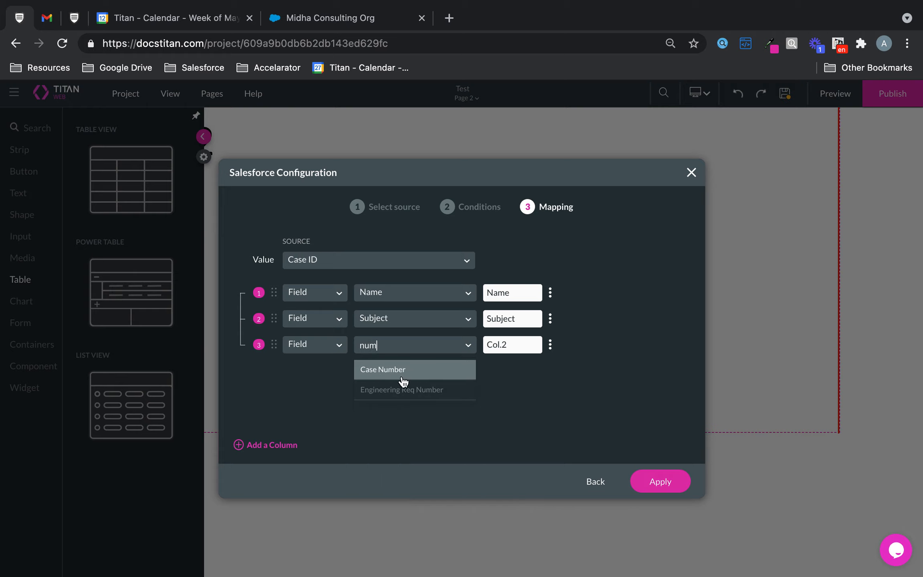
{"action": "left_click", "coordinate": [403, 369]}
{"action": "left_click", "coordinate": [673, 479]}
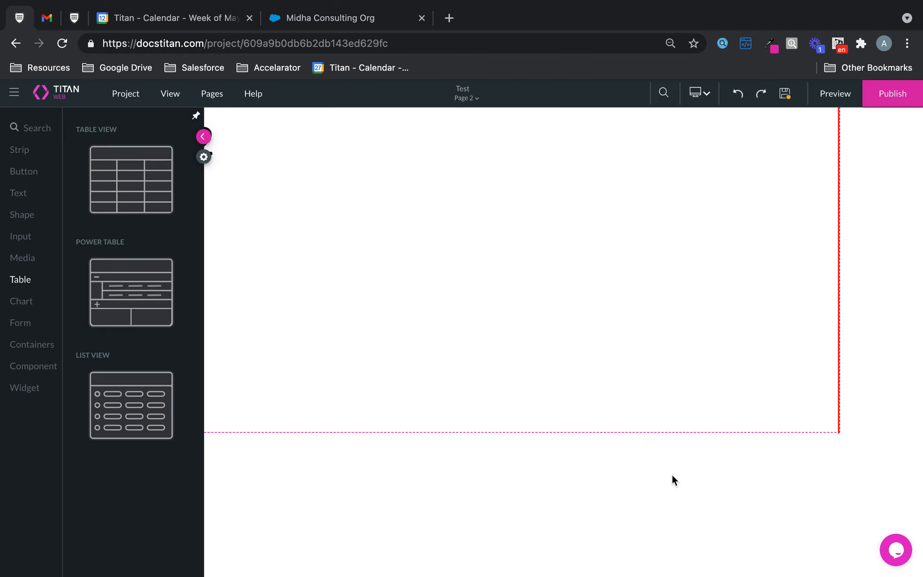
Reposition the Power Table beside the Page 2 heading and enlarge it so all three columns fit.
{"action": "left_click", "coordinate": [204, 137]}
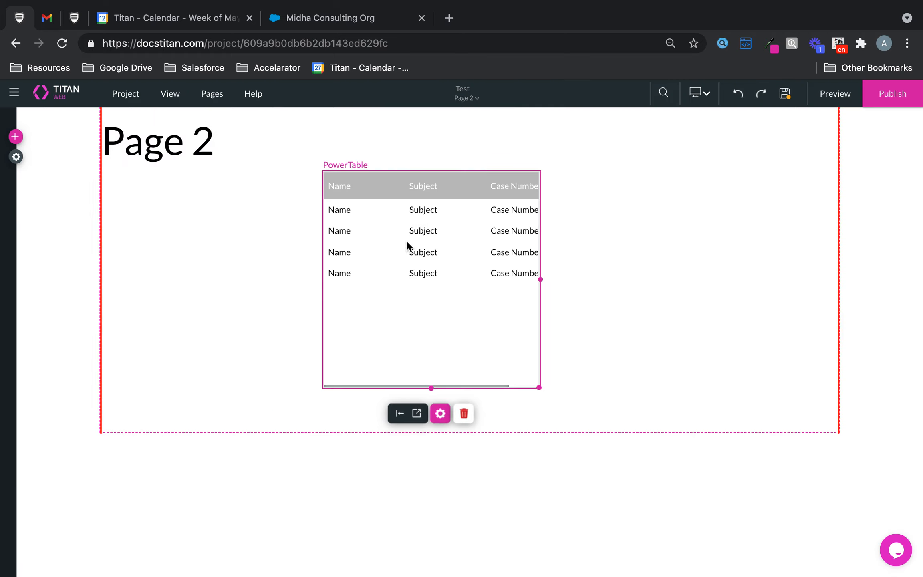
{"action": "left_click_drag", "start_coordinate": [406, 241], "coordinate": [374, 190]}
{"action": "left_click_drag", "start_coordinate": [506, 336], "coordinate": [764, 410]}
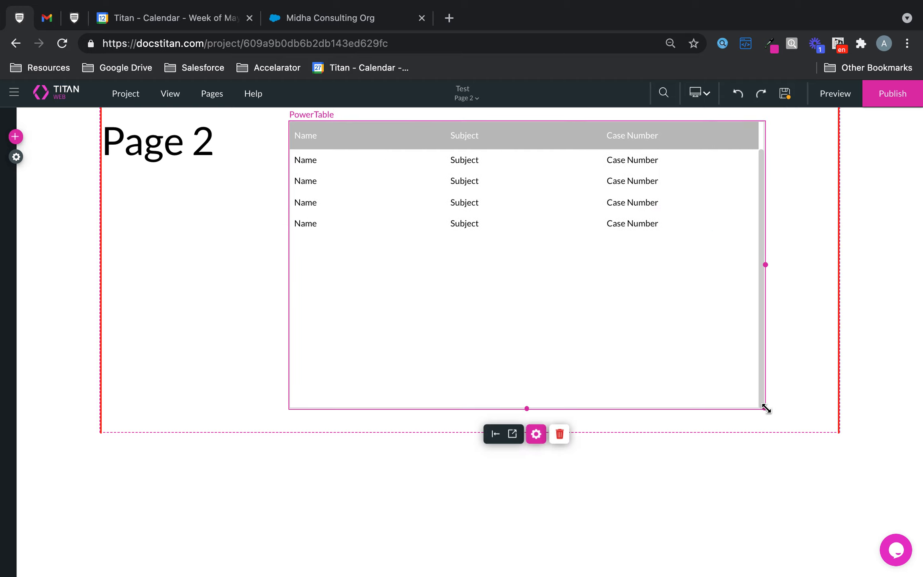
{"action": "left_click_drag", "start_coordinate": [681, 329], "coordinate": [683, 321]}
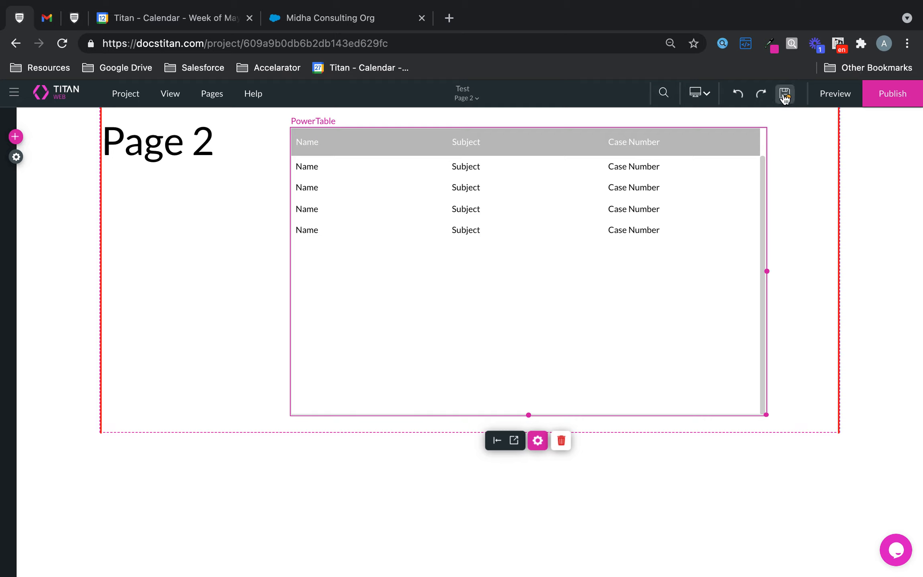
Return to the Home page and start configuring the action of the badge counter's on-click rule.
{"action": "left_click", "coordinate": [479, 102]}
{"action": "left_click", "coordinate": [448, 115]}
{"action": "left_click", "coordinate": [441, 238]}
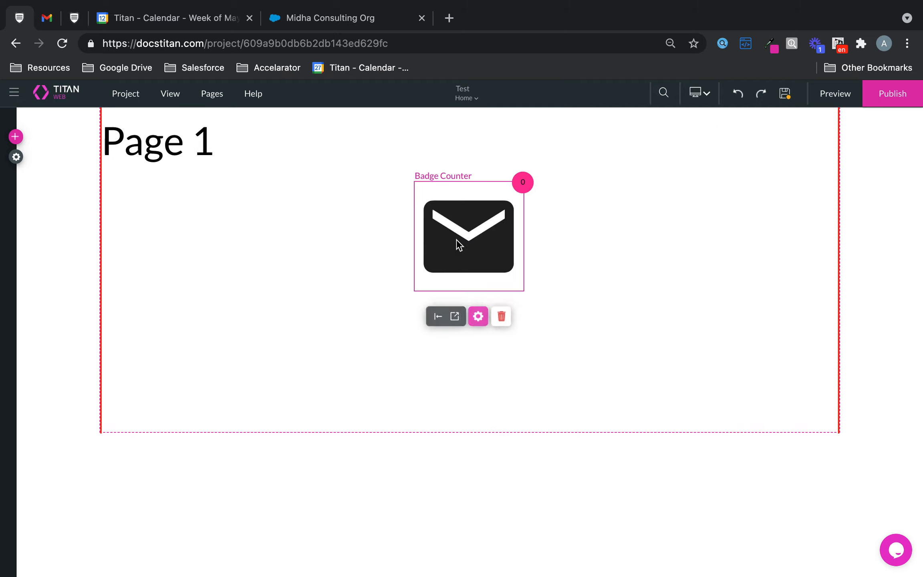
{"action": "left_click", "coordinate": [479, 317]}
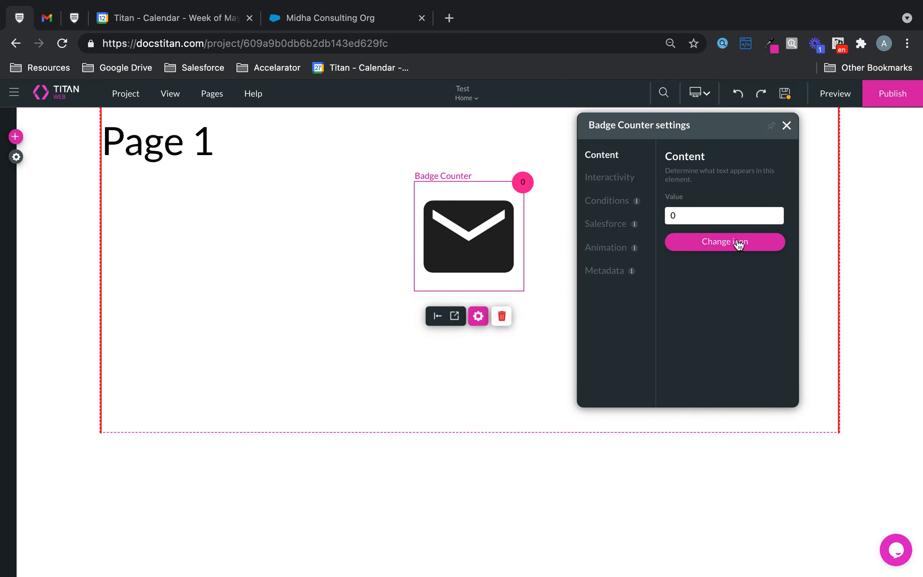
{"action": "left_click", "coordinate": [602, 180]}
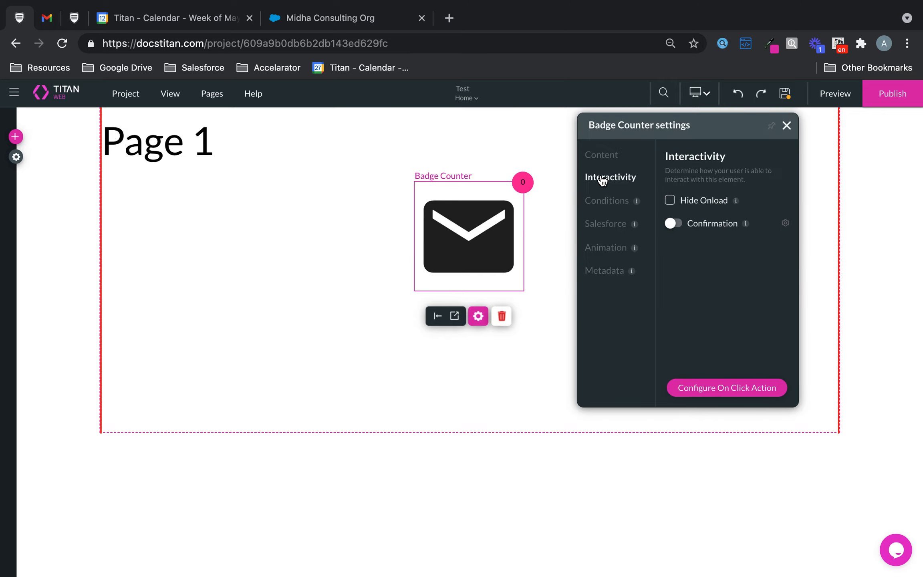
{"action": "left_click", "coordinate": [732, 388]}
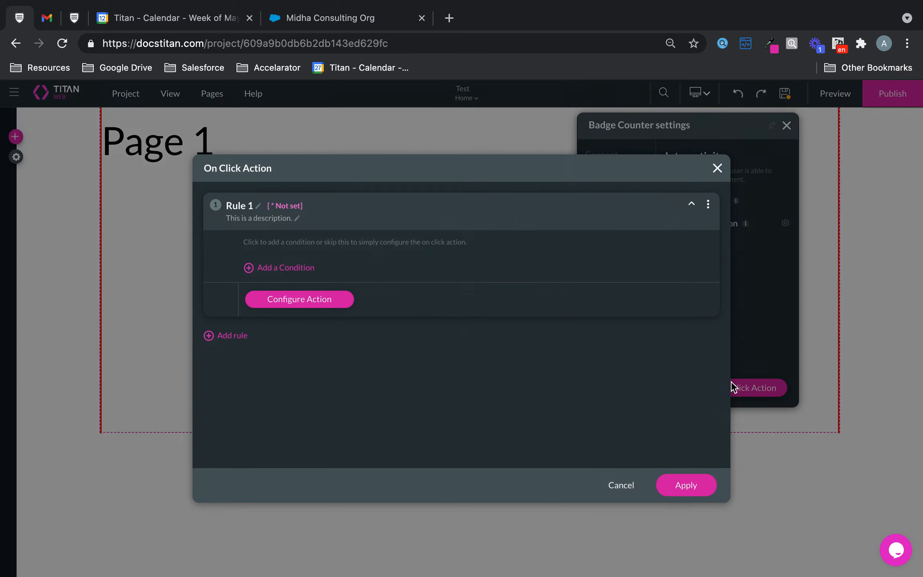
{"action": "left_click", "coordinate": [300, 301]}
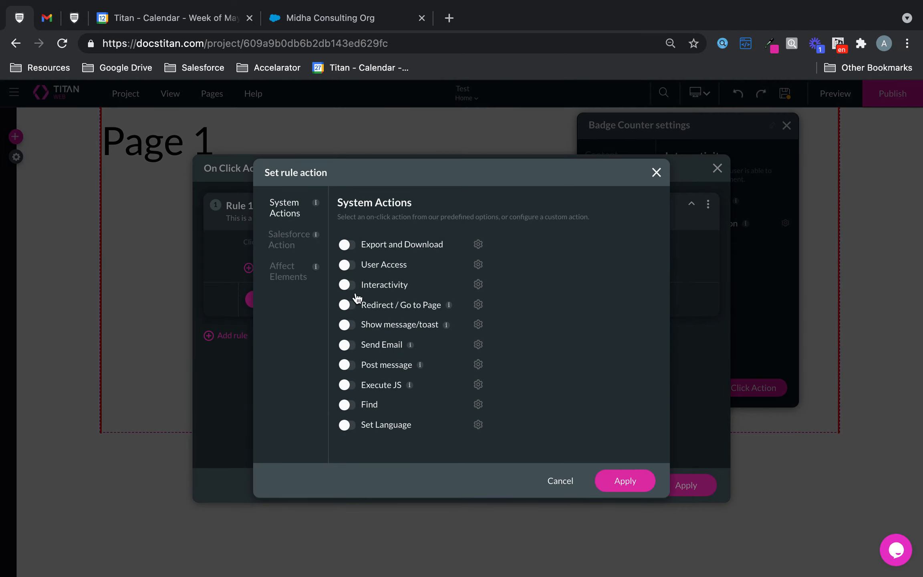
Enable the Redirect / Go to Page action and set it to redirect internally to Page 2.
{"action": "left_click", "coordinate": [346, 305]}
{"action": "left_click", "coordinate": [478, 304]}
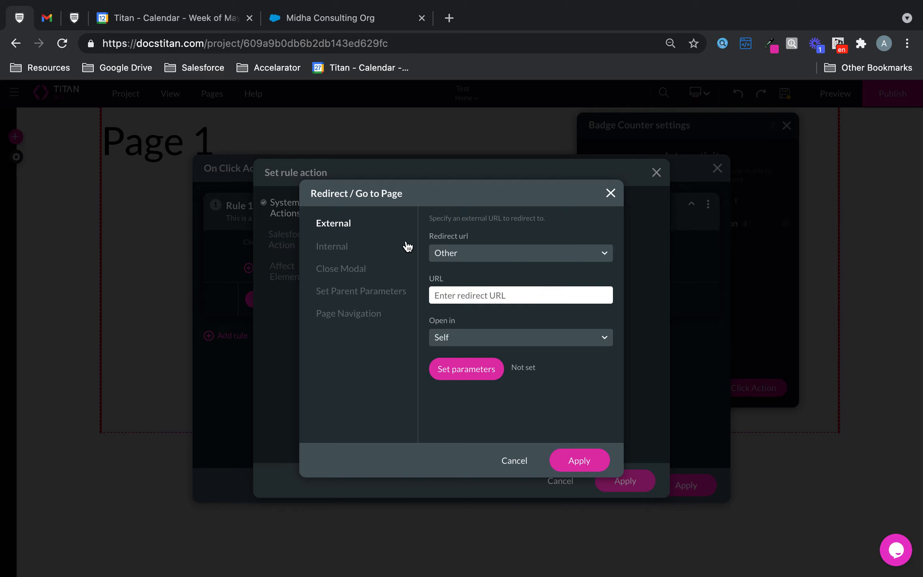
{"action": "left_click", "coordinate": [345, 247]}
{"action": "left_click", "coordinate": [471, 253]}
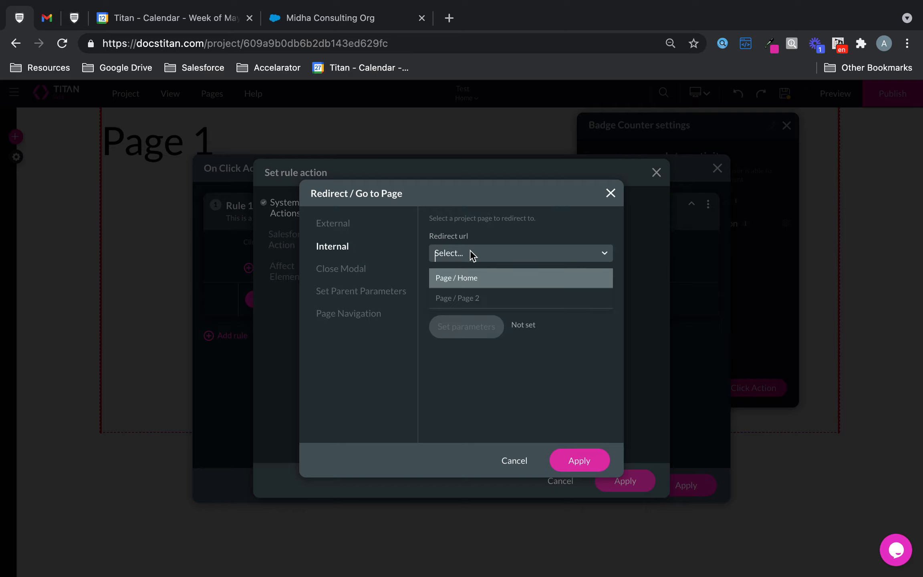
{"action": "left_click", "coordinate": [472, 297]}
{"action": "left_click", "coordinate": [580, 458]}
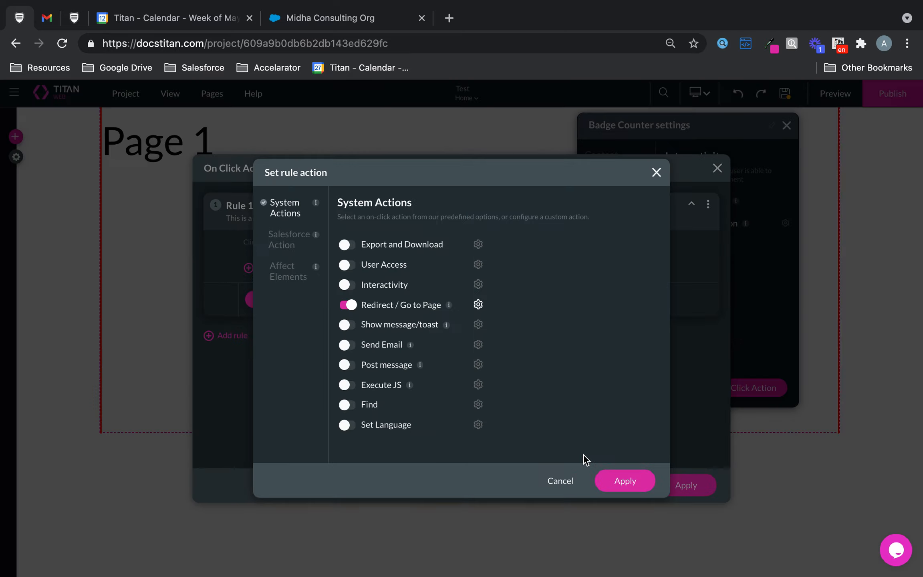
Apply the redirect action and the badge counter's on-click rule, and open a preview of the project.
{"action": "left_click", "coordinate": [641, 486]}
{"action": "left_click", "coordinate": [685, 484]}
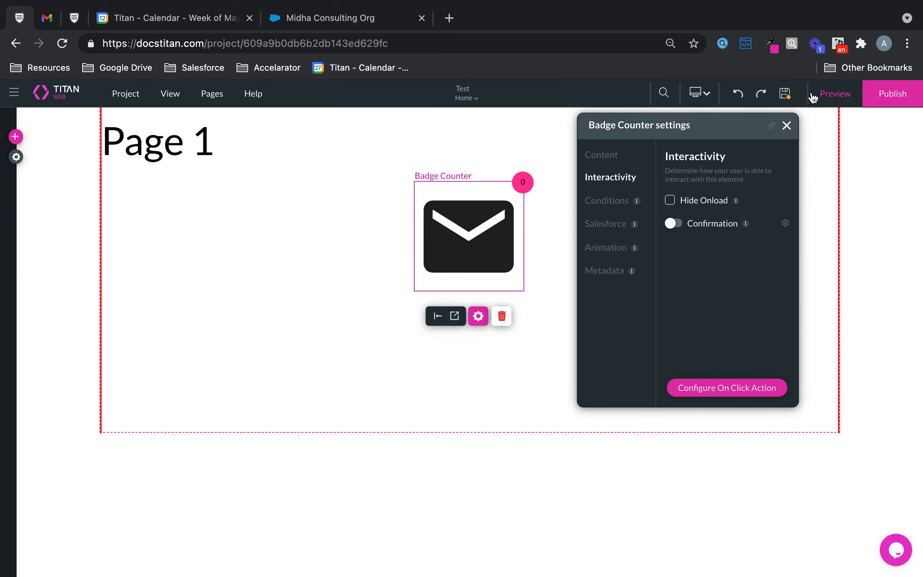
{"action": "left_click", "coordinate": [835, 94]}
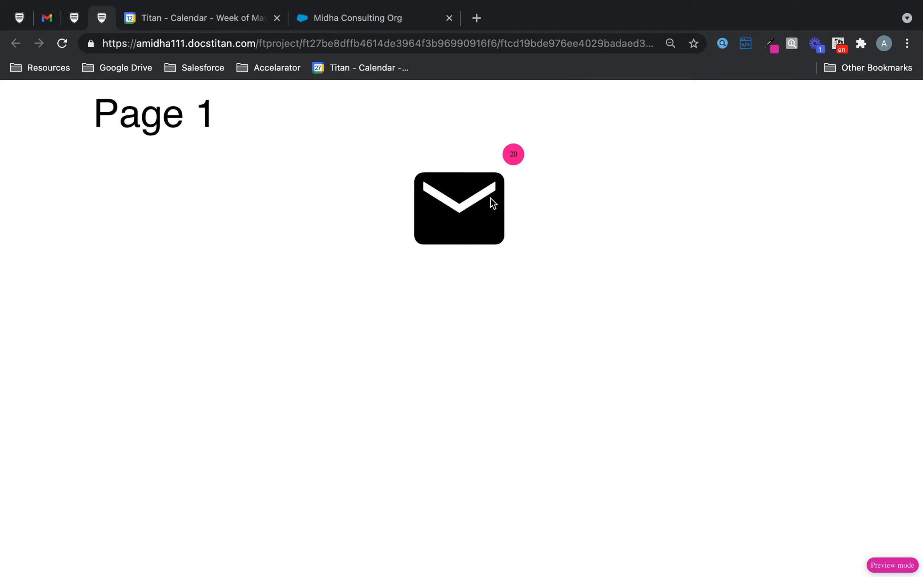
Test the email badge's link to Page 2 in the preview, look through its case table and go back to the Page 1 preview.
{"action": "left_click", "coordinate": [472, 197]}
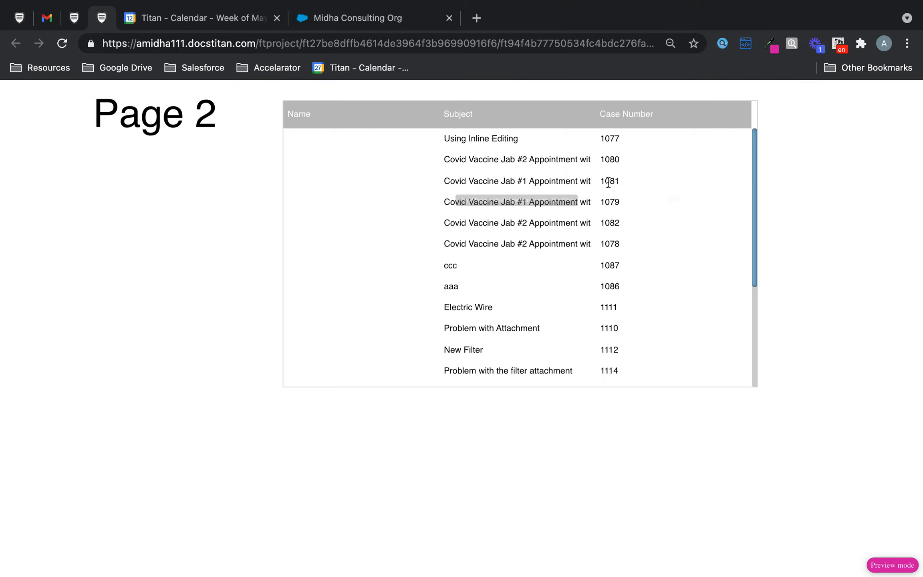
{"action": "scroll", "coordinate": [561, 206], "scroll_direction": "down", "scroll_amount": 5}
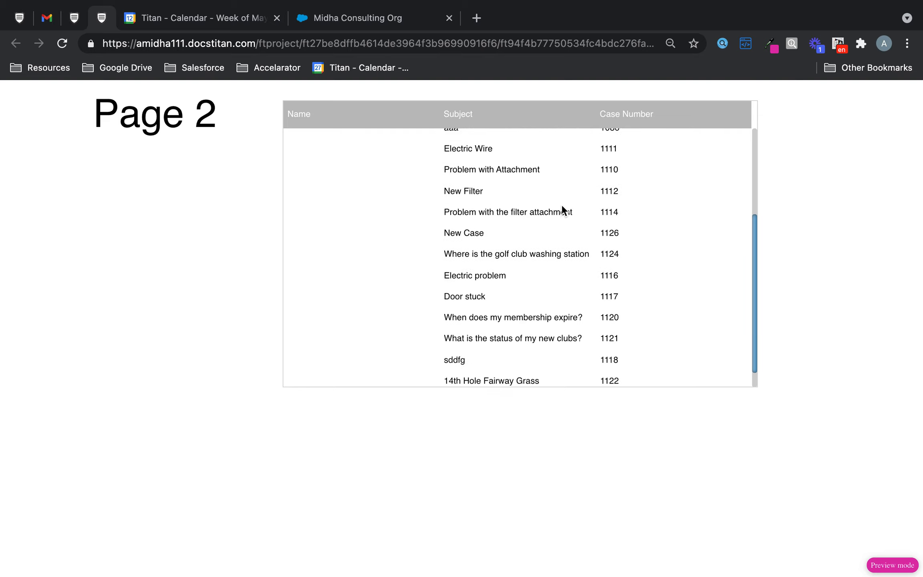
{"action": "scroll", "coordinate": [561, 207], "scroll_direction": "up", "scroll_amount": 5}
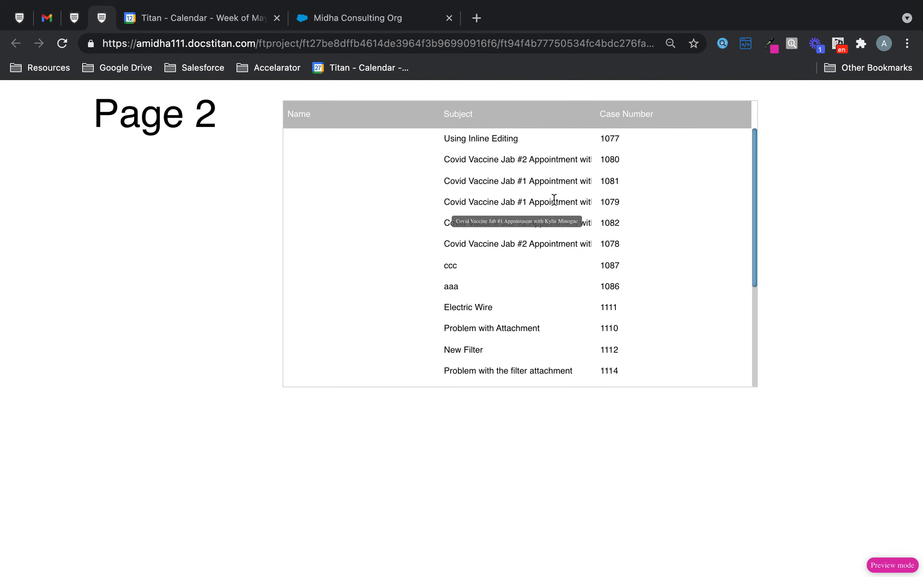
{"action": "left_click", "coordinate": [73, 17]}
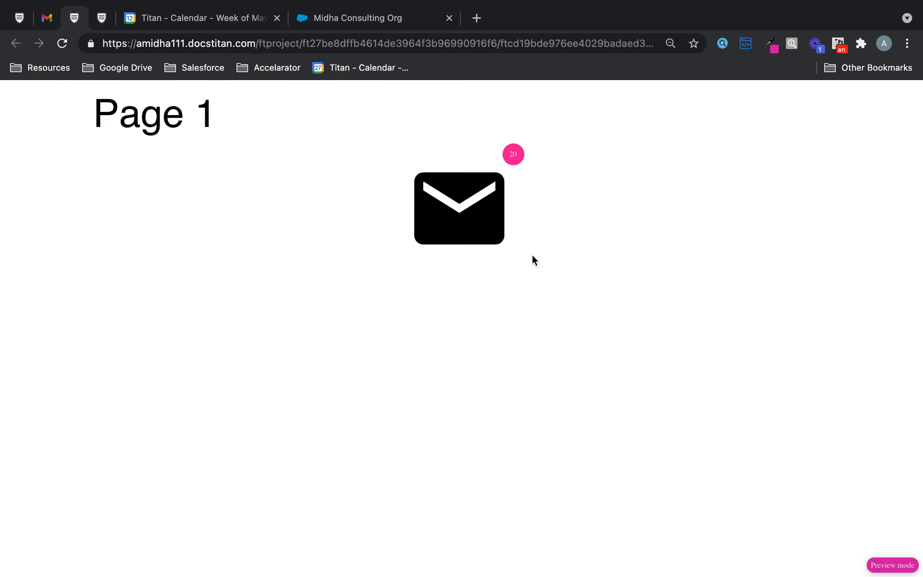
Return to the project editor and browse the icons available for the badge counter without choosing another one.
{"action": "left_click", "coordinate": [21, 18]}
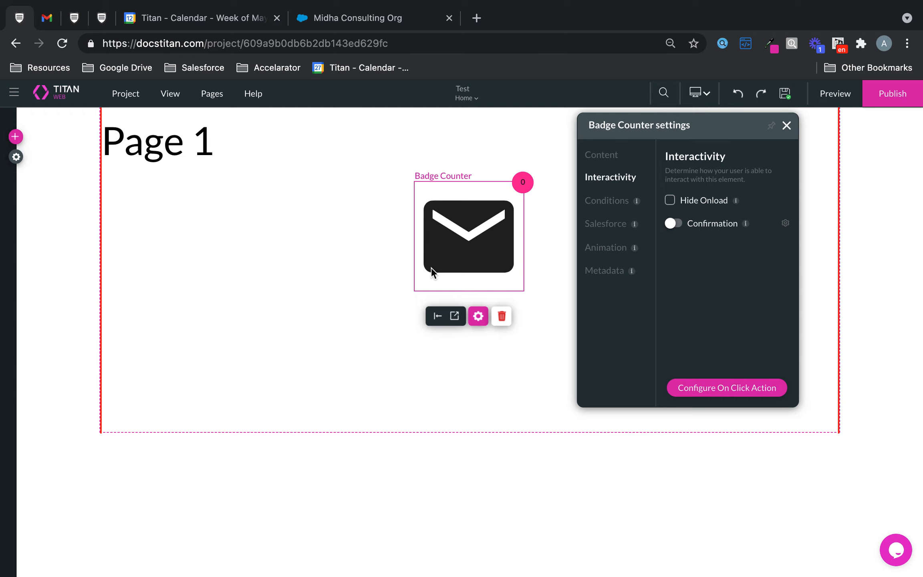
{"action": "left_click", "coordinate": [609, 155]}
{"action": "left_click", "coordinate": [734, 239]}
{"action": "scroll", "coordinate": [584, 331], "scroll_direction": "down", "scroll_amount": 10}
{"action": "scroll", "coordinate": [576, 328], "scroll_direction": "down", "scroll_amount": 10}
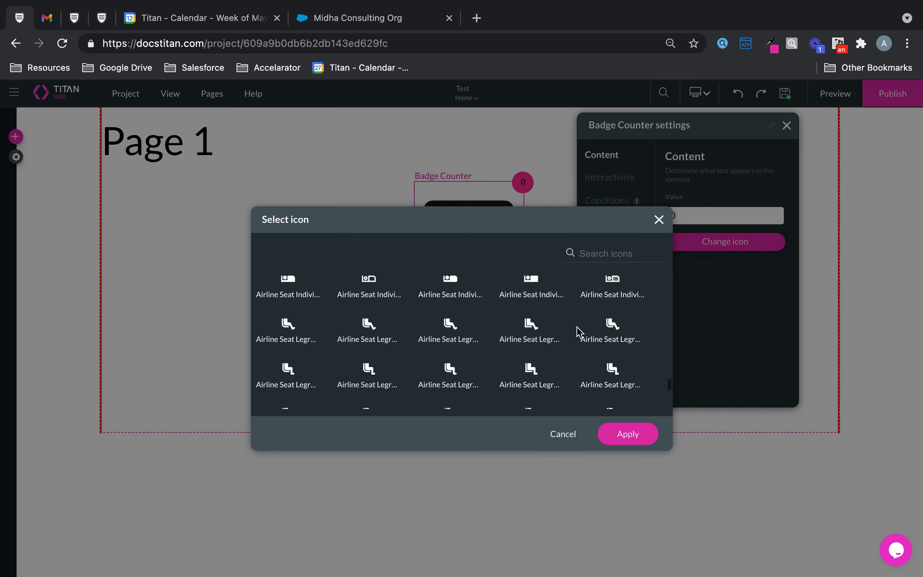
{"action": "left_click", "coordinate": [656, 219]}
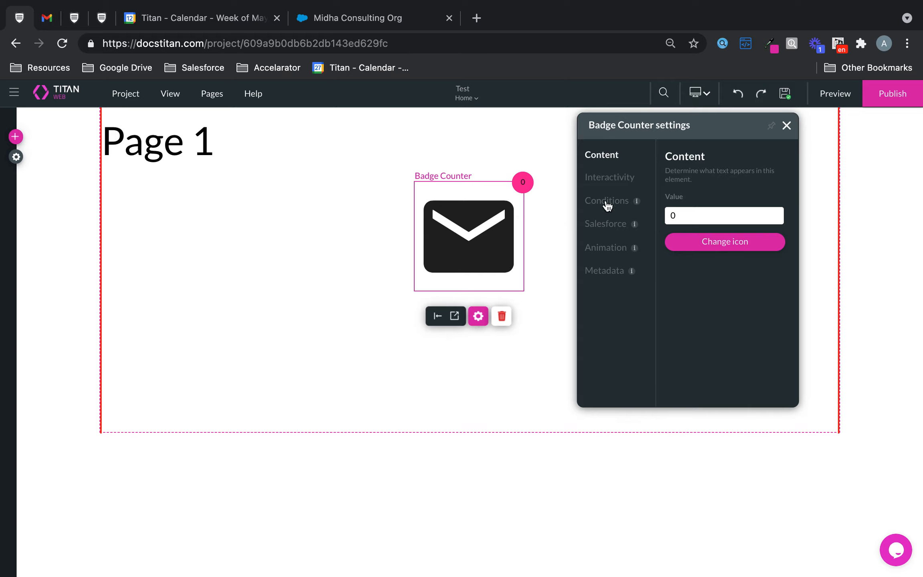
Review the Salesforce field mapping of the badge counter's Case integration and close it without changes.
{"action": "left_click", "coordinate": [606, 222]}
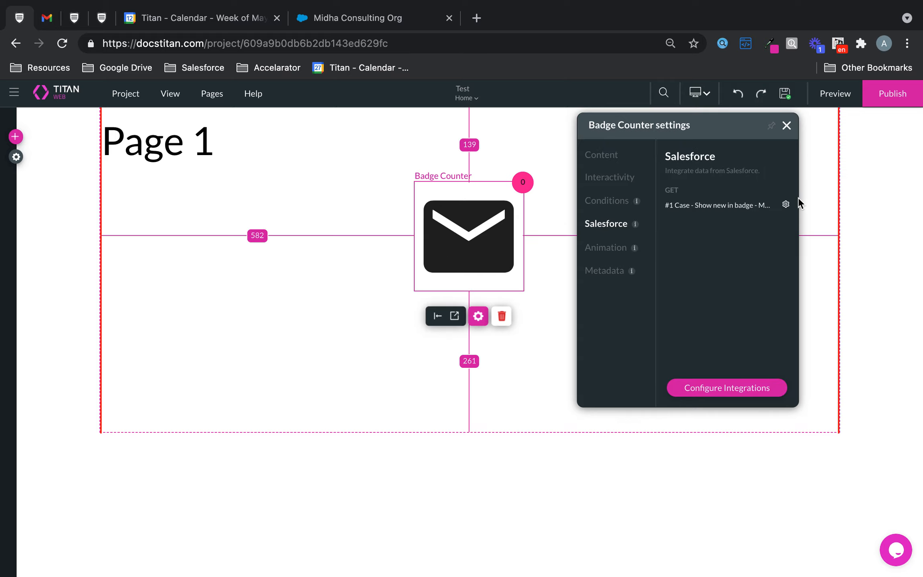
{"action": "left_click", "coordinate": [786, 204]}
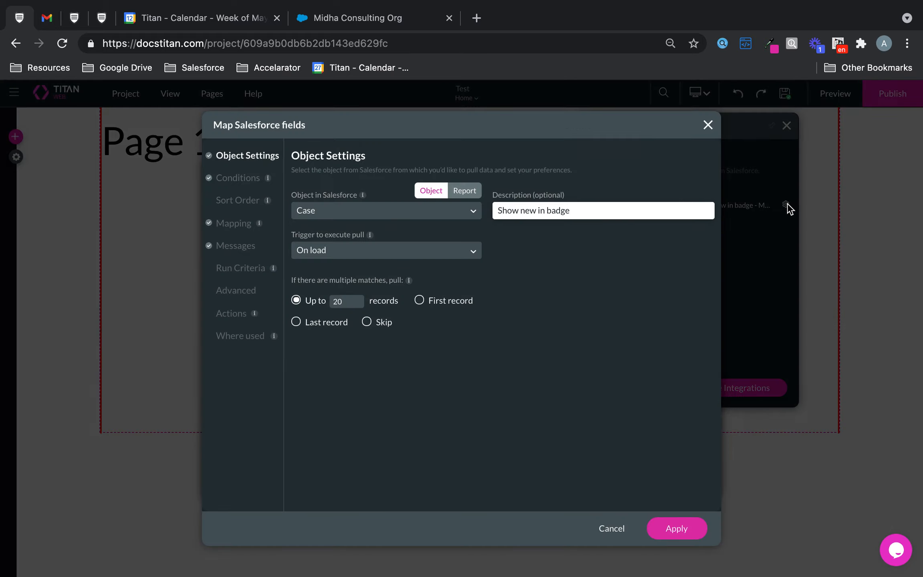
{"action": "left_click", "coordinate": [232, 224]}
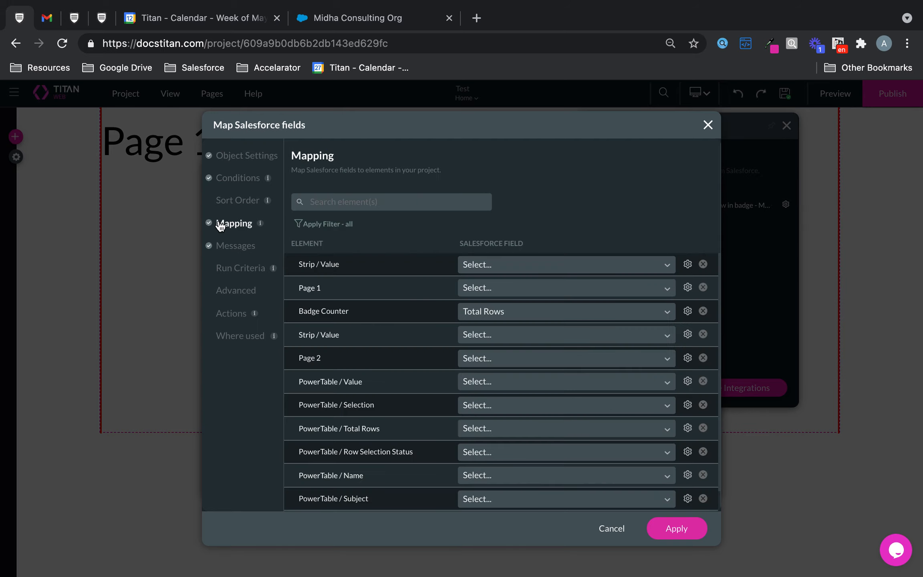
{"action": "triple_click", "coordinate": [311, 311]}
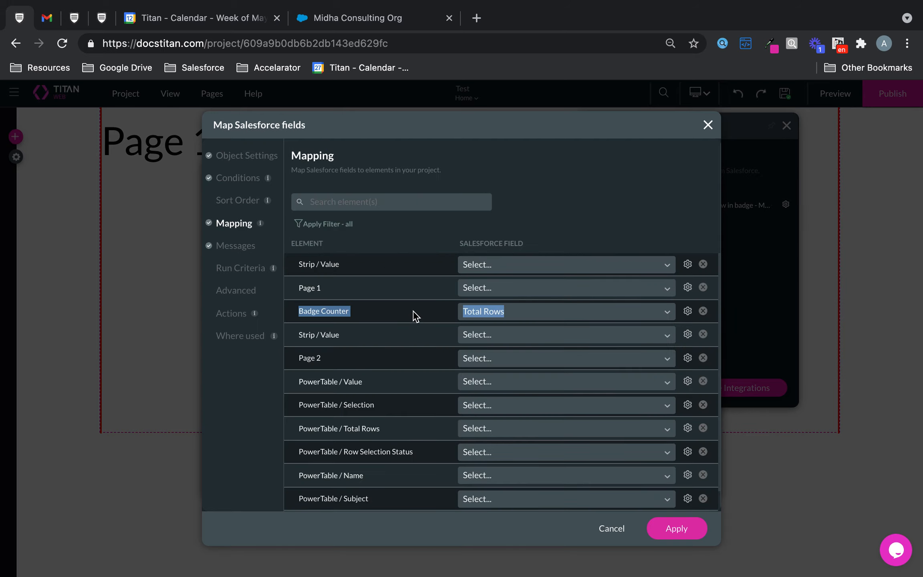
{"action": "left_click", "coordinate": [415, 315]}
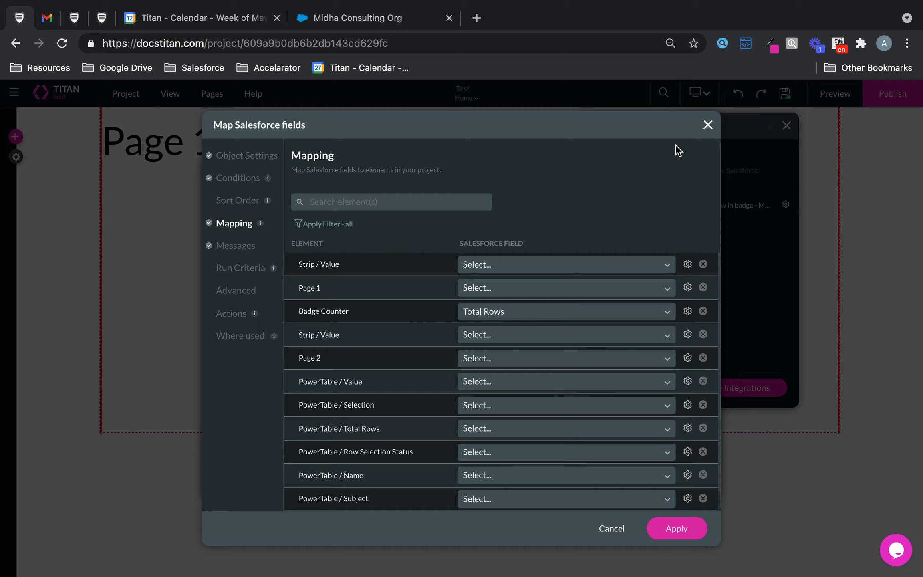
{"action": "left_click", "coordinate": [706, 124]}
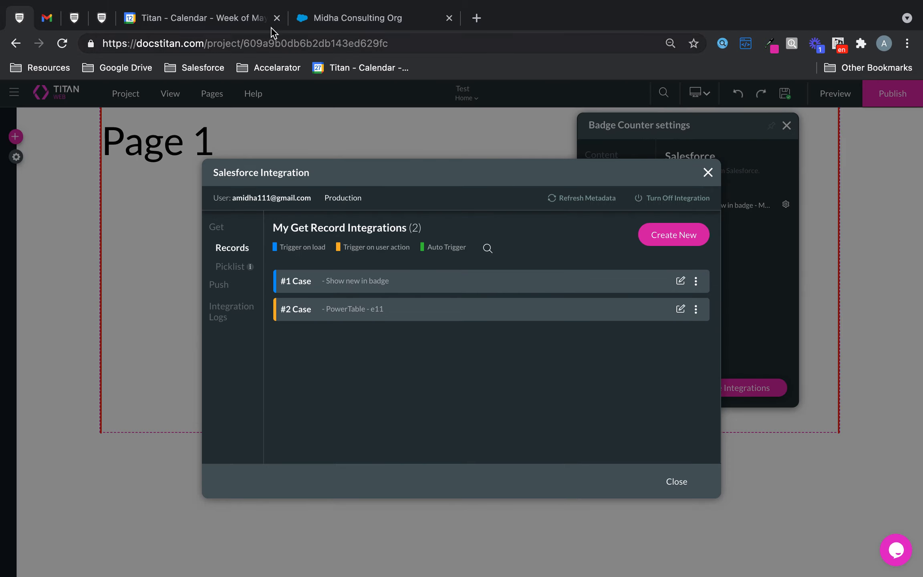
View the Page 1 badge and Page 2 table previews again, and close the Salesforce Integration window in the editor.
{"action": "left_click", "coordinate": [75, 18]}
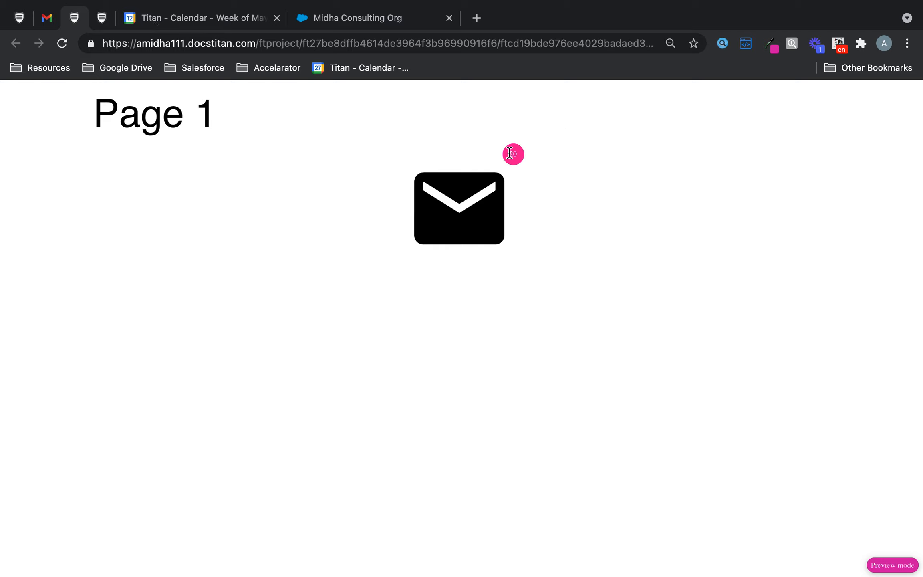
{"action": "left_click", "coordinate": [101, 17]}
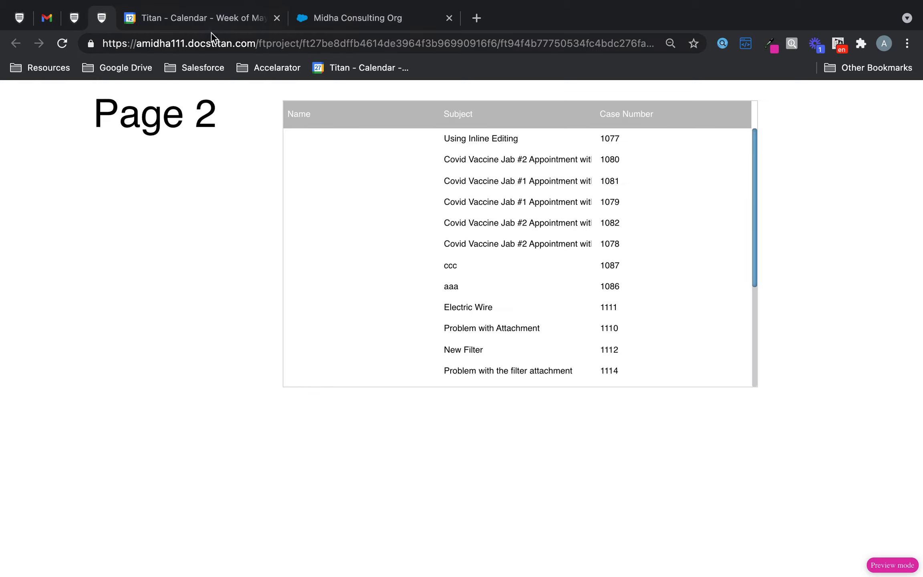
{"action": "left_click", "coordinate": [19, 19]}
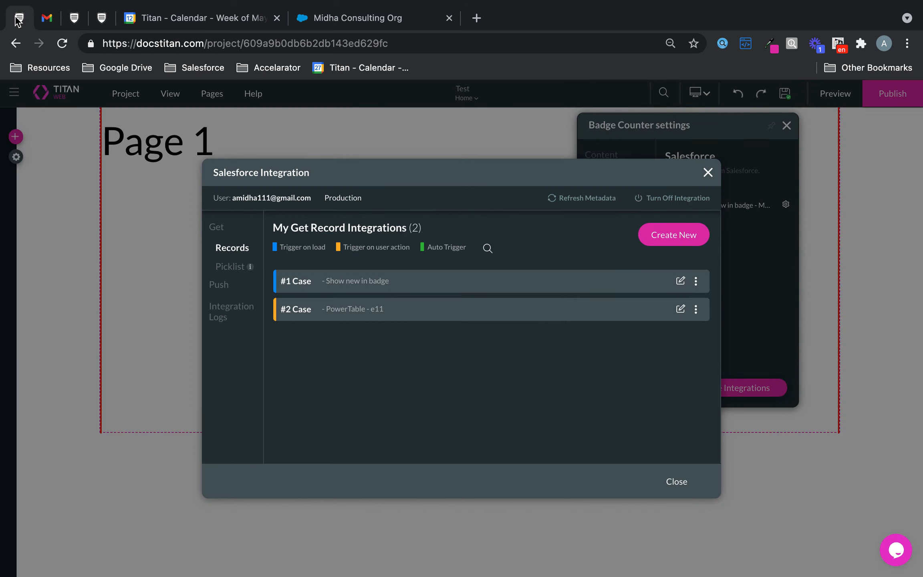
{"action": "left_click", "coordinate": [708, 172]}
{"action": "mouse_move", "coordinate": [553, 4]}
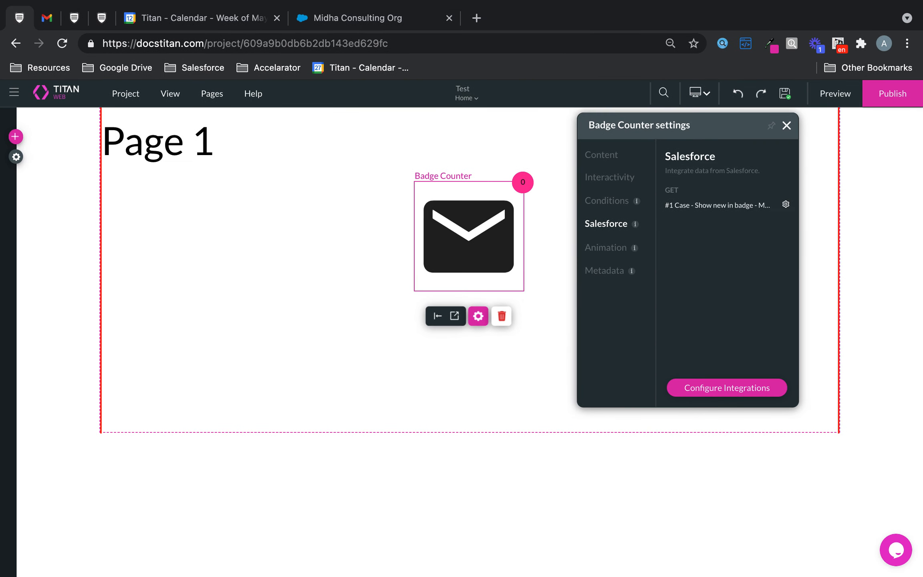